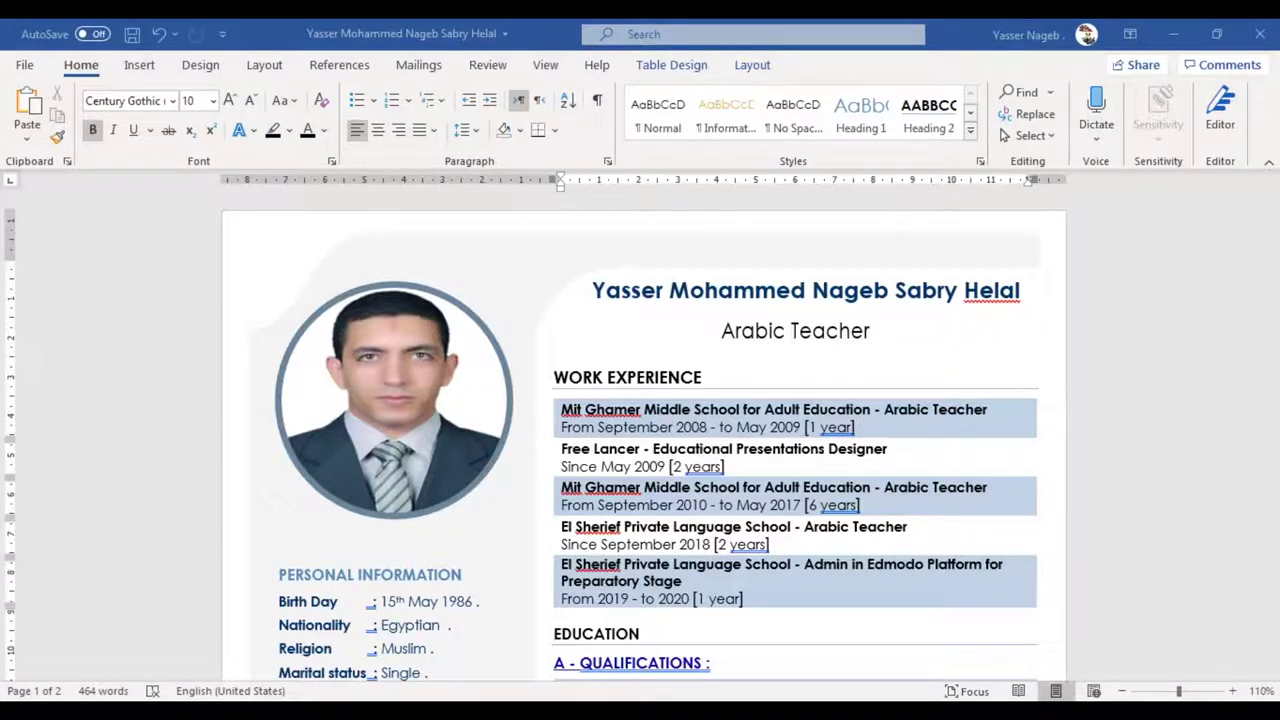
Glance at the OneDrive files, then view and dismiss Word's signed-in account details.
click(480, 630)
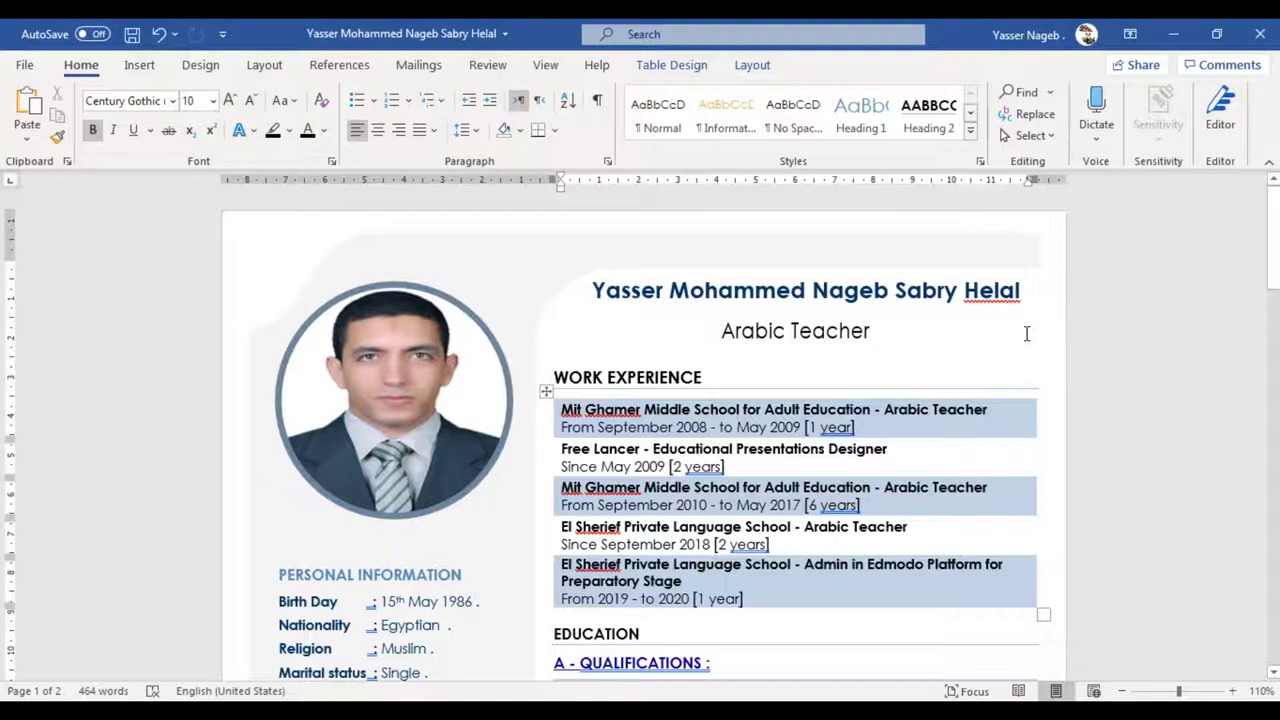
click(1058, 45)
click(1010, 28)
click(1010, 28)
click(937, 38)
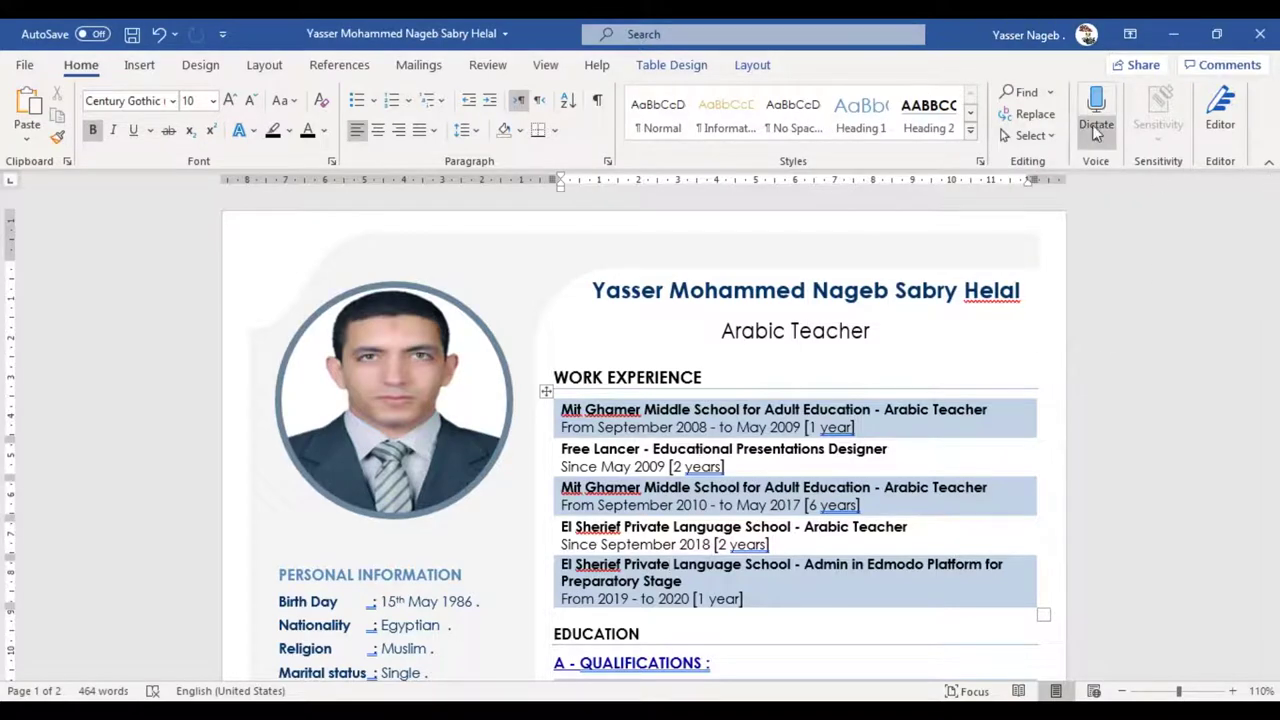
Scroll through the CV down to the Skills section and back up to the top.
scroll(793, 294, down, 8)
scroll(793, 294, down, 10)
scroll(793, 294, down, 8)
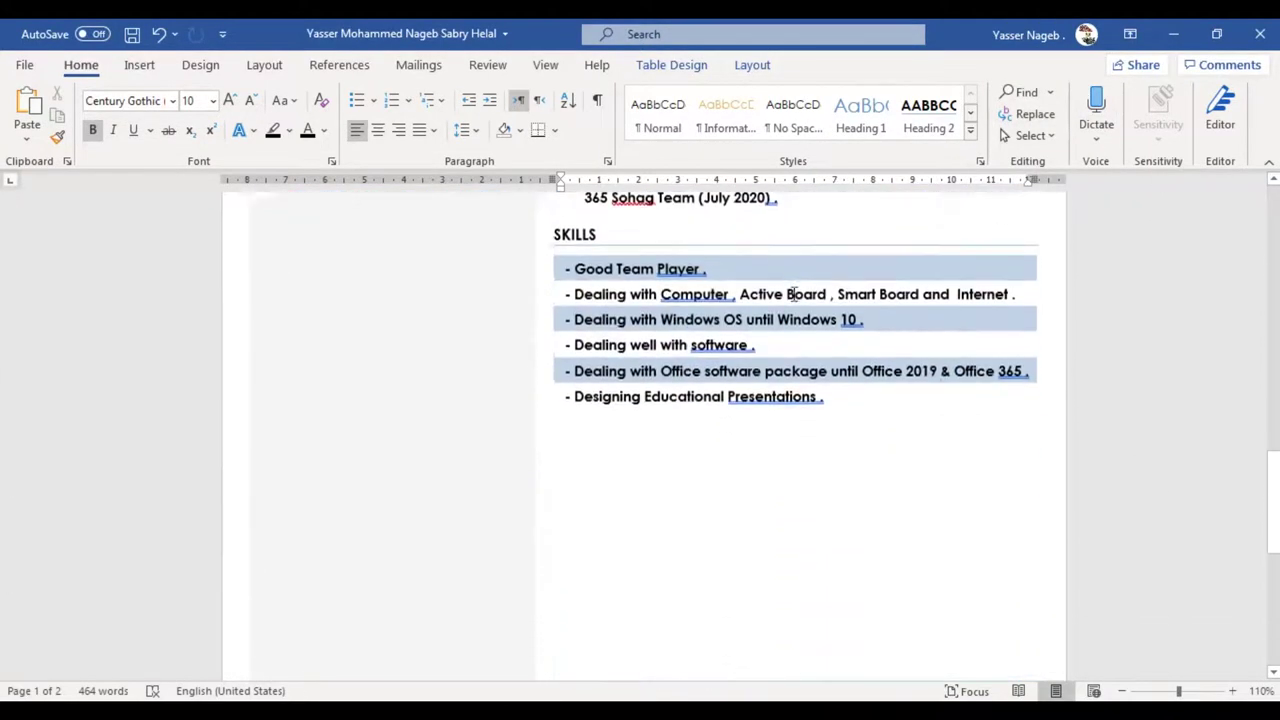
scroll(793, 294, down, 3)
scroll(793, 294, up, 7)
scroll(793, 294, up, 7)
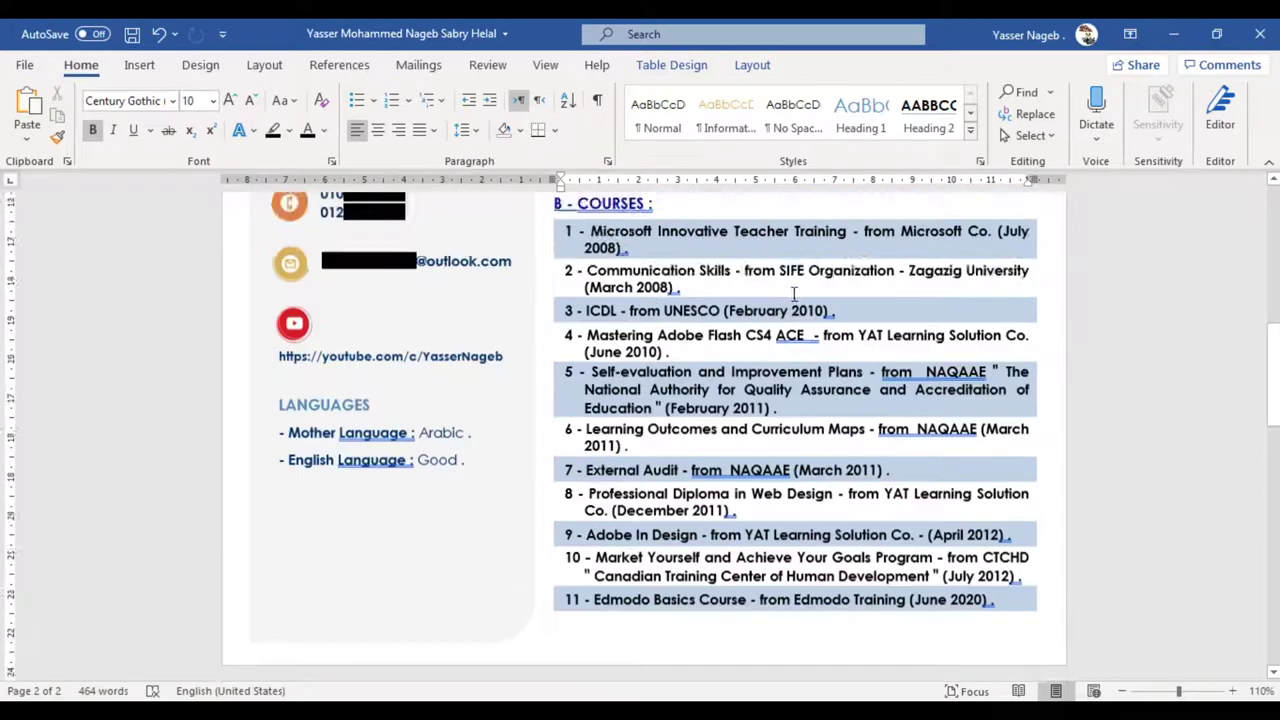
scroll(793, 294, up, 3)
scroll(793, 294, up, 5)
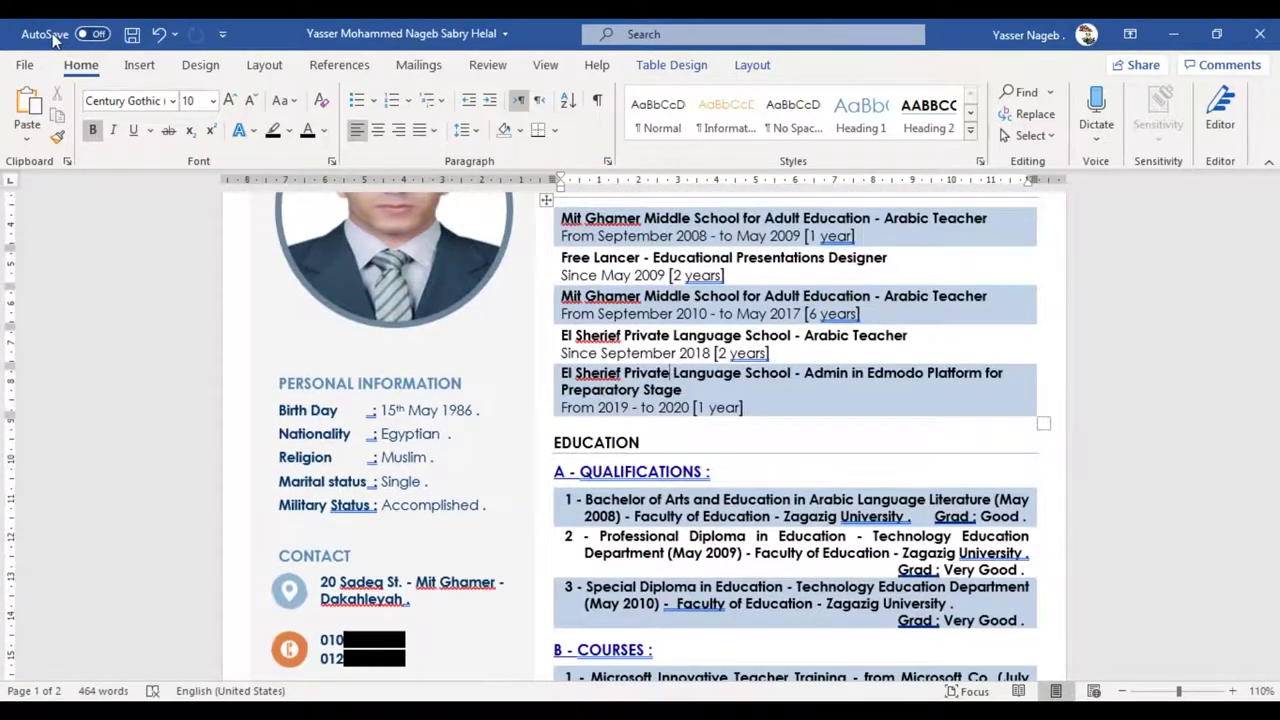
scroll(75, 340, up, 3)
scroll(75, 340, up, 2)
Point Save As at OneDrive - Personal and bring up the list of signed-in accounts.
click(24, 64)
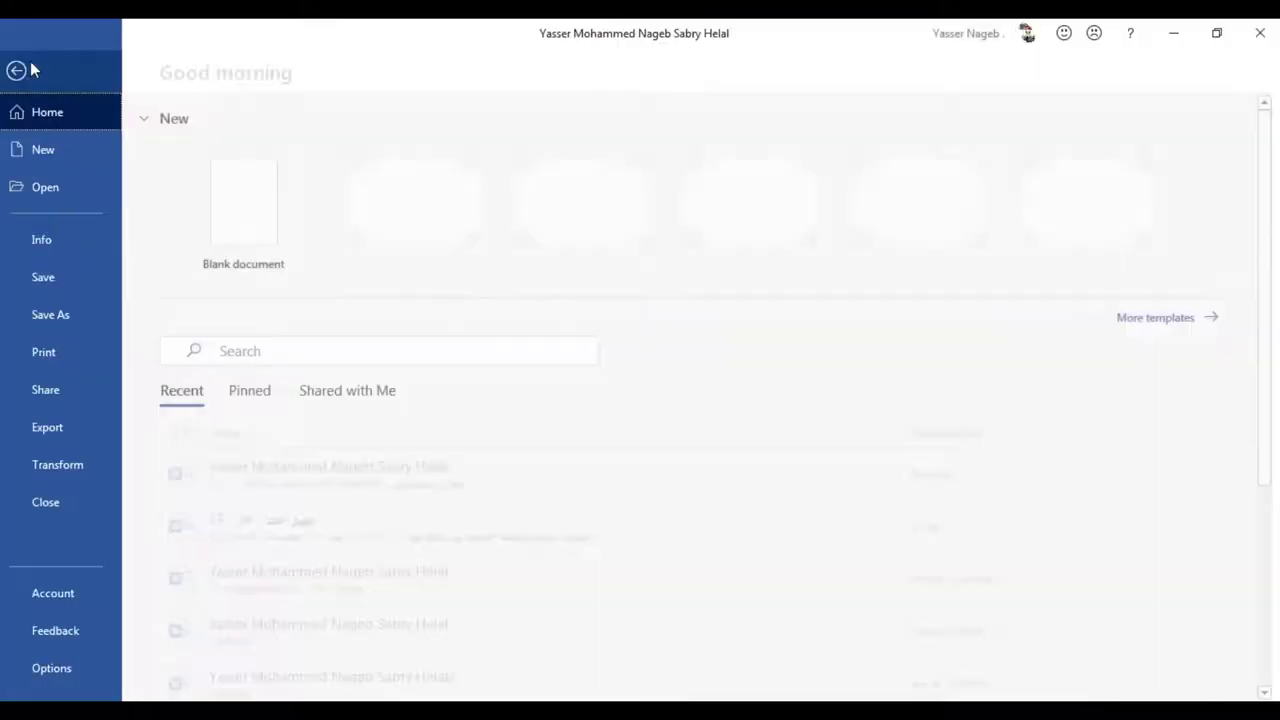
click(64, 318)
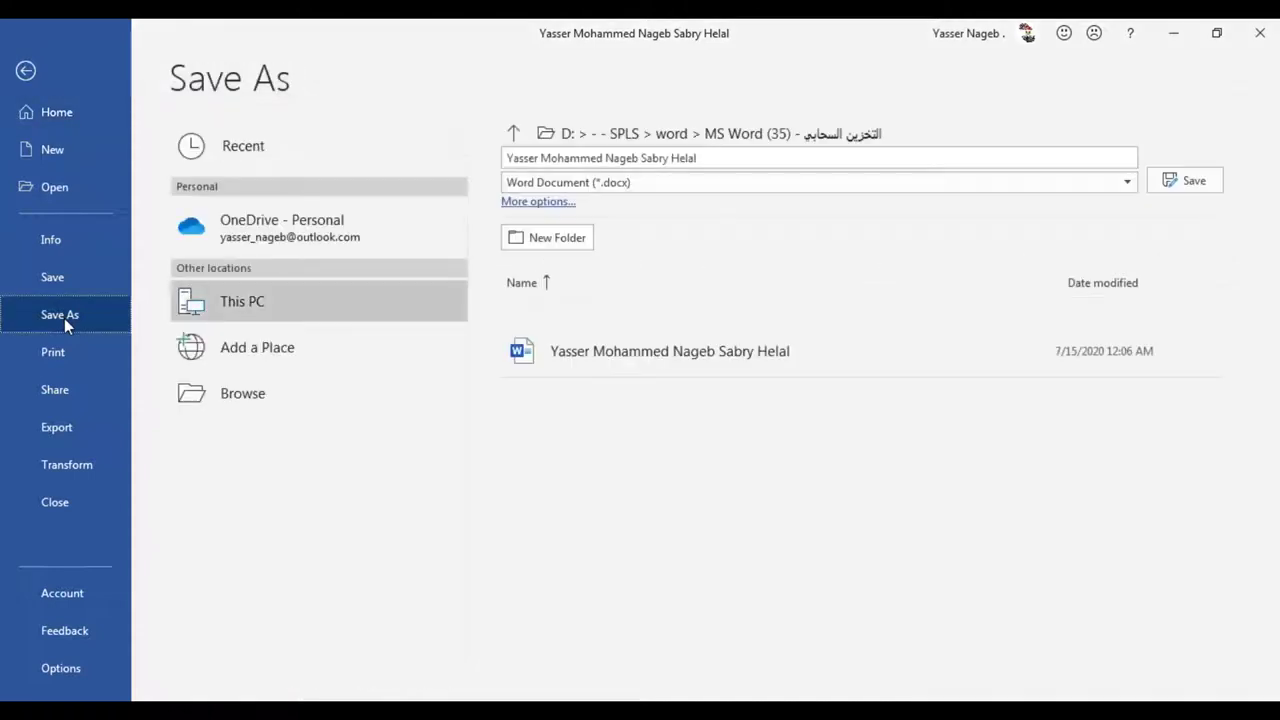
click(222, 234)
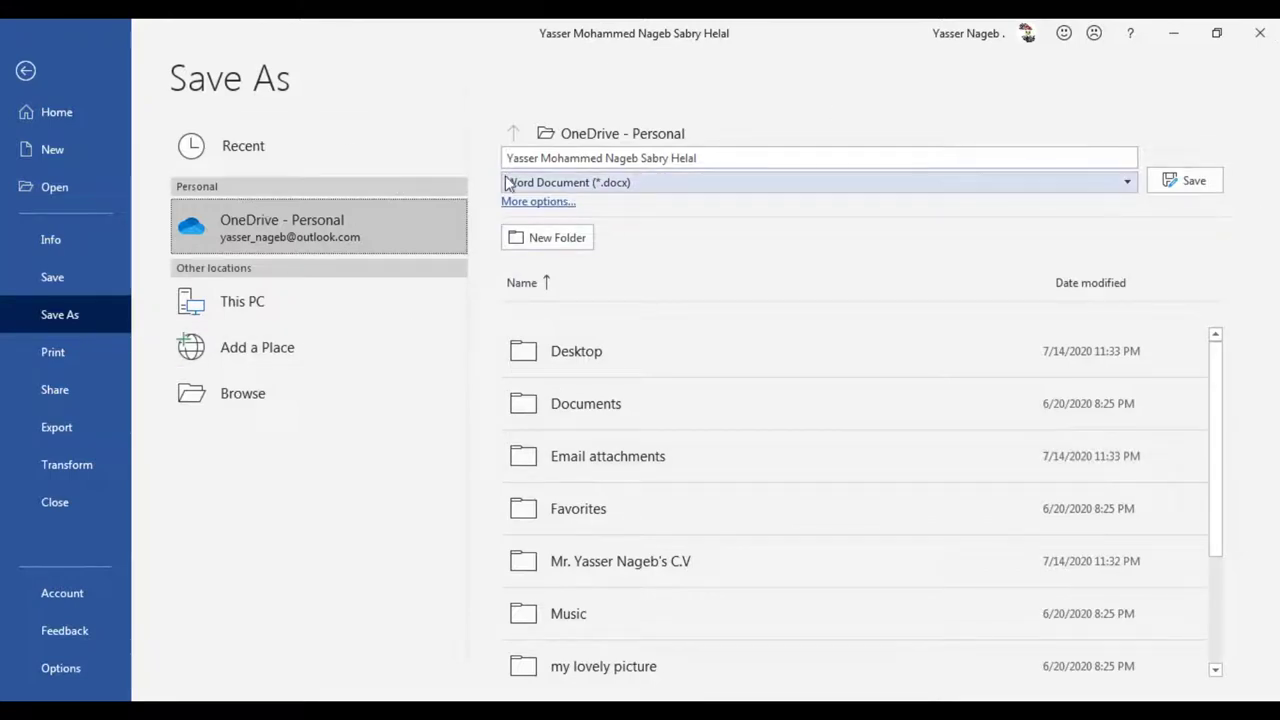
click(975, 33)
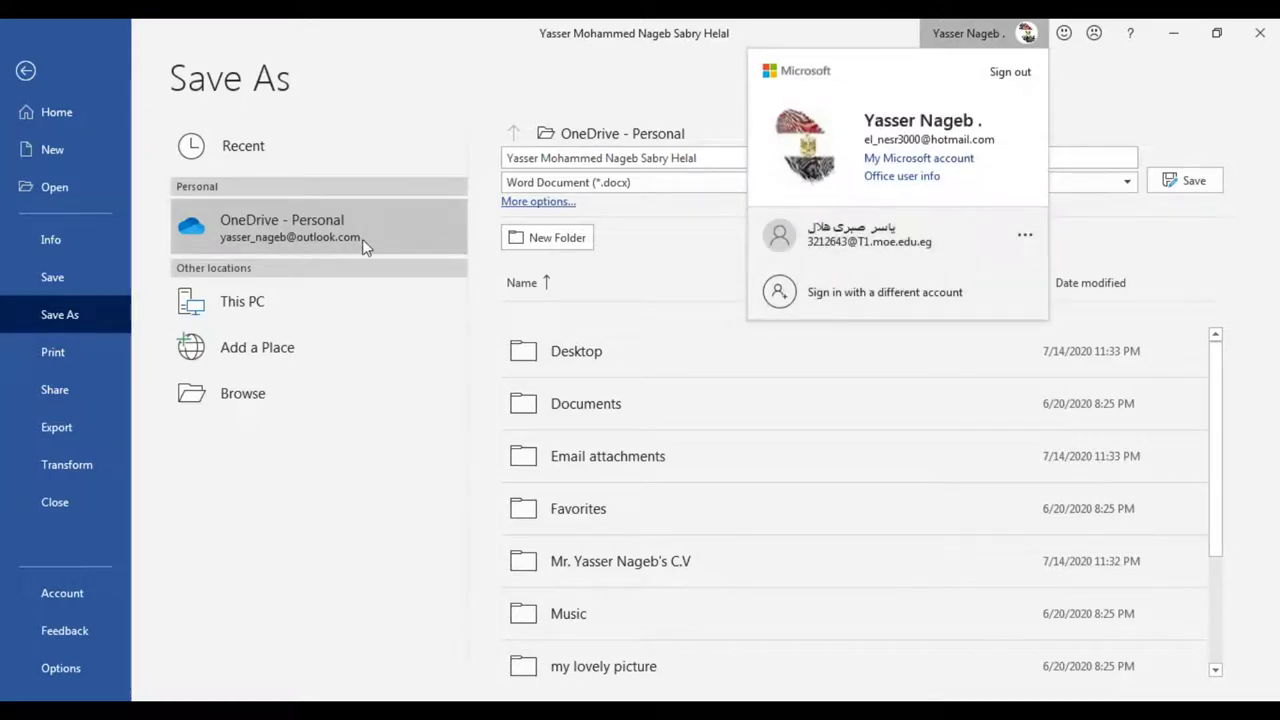
Switch to the MOE Teachers T1 account, target its OneDrive, and save the copy as PDF.
click(899, 247)
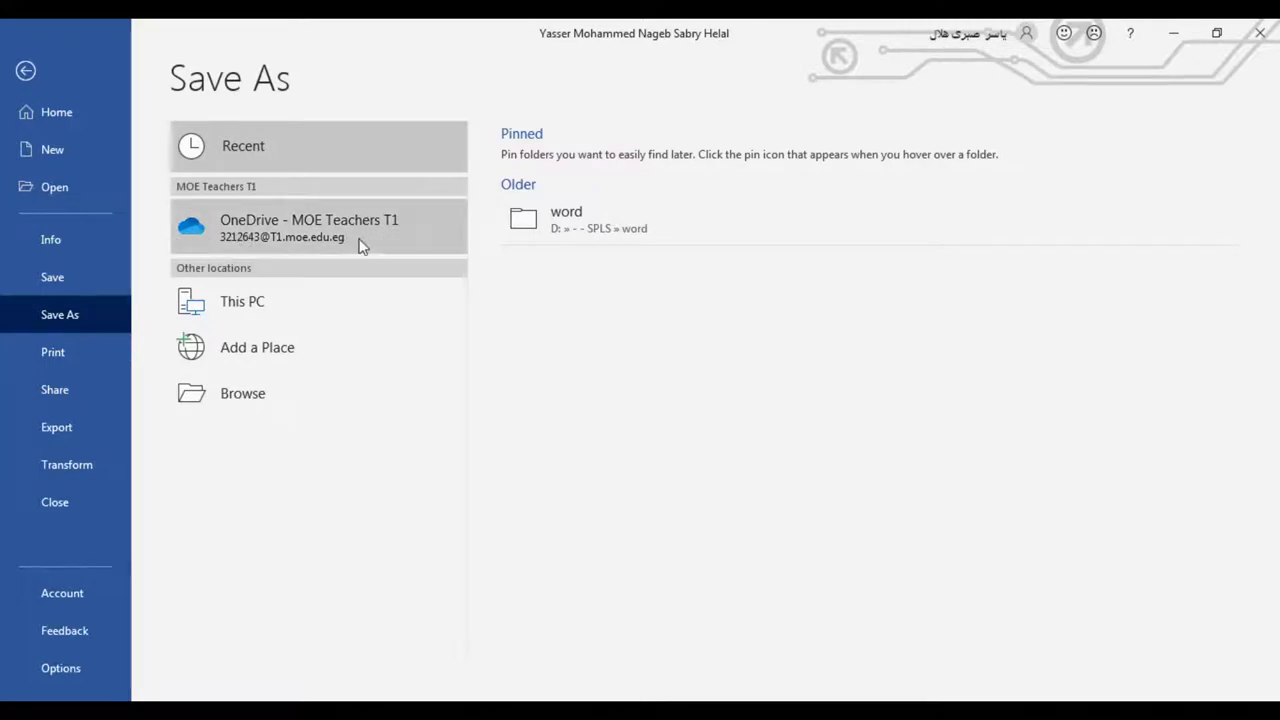
click(258, 230)
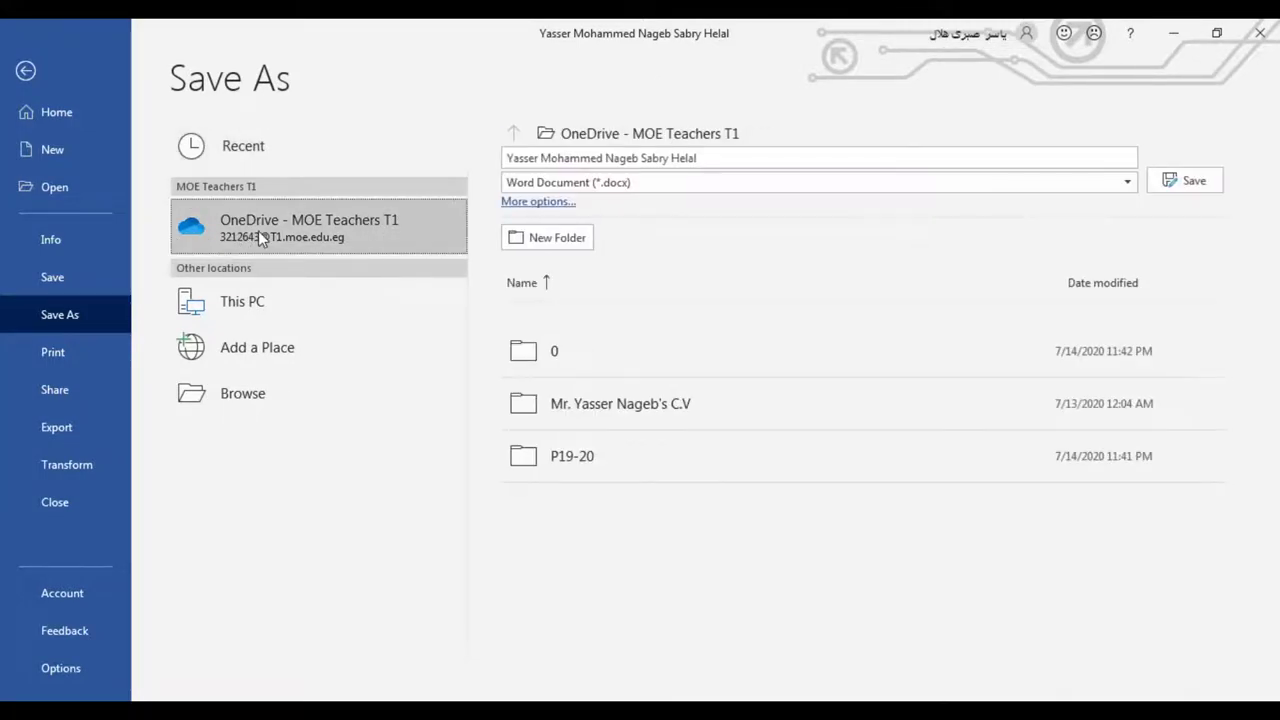
click(719, 184)
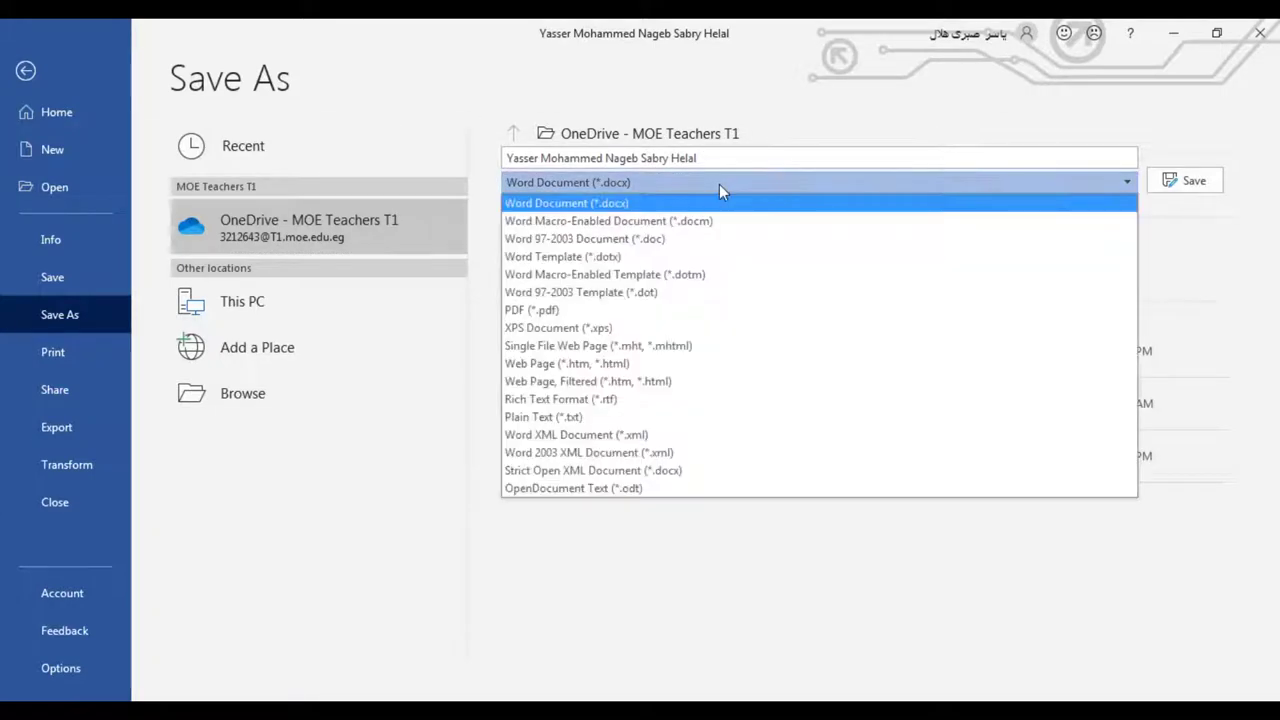
click(673, 311)
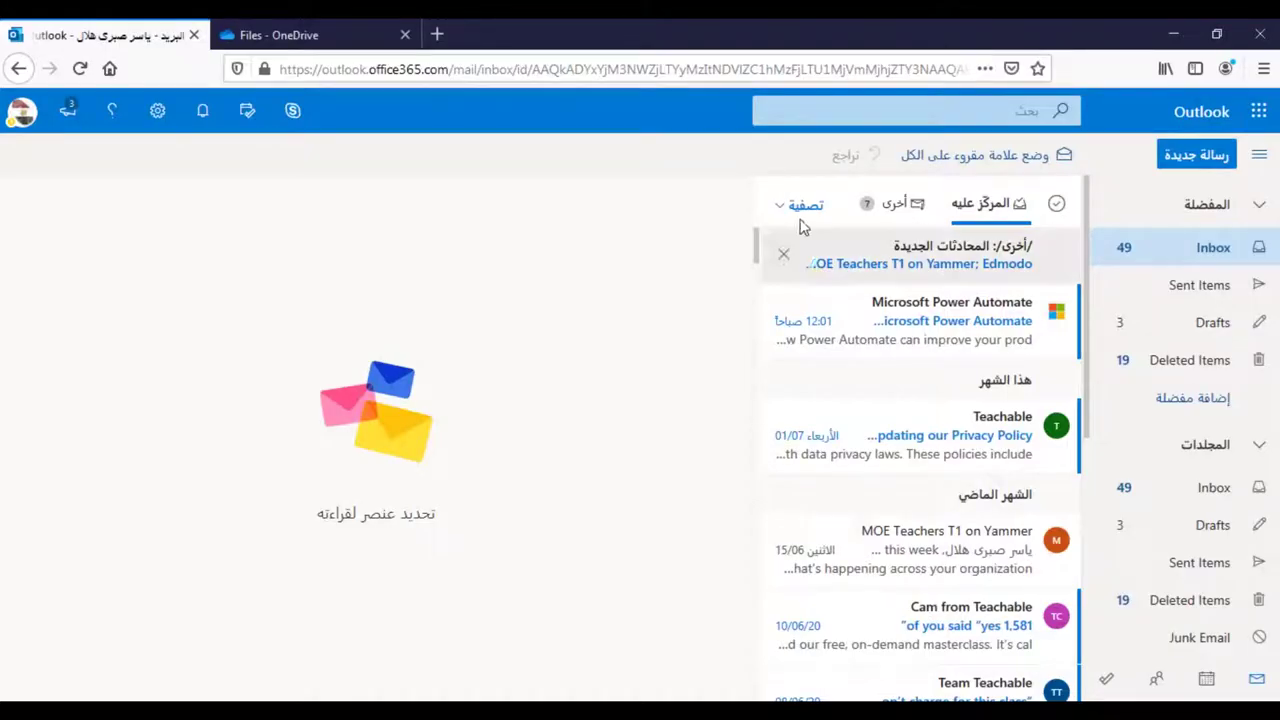
Switch from the Outlook inbox to the Files - OneDrive browser tab.
click(318, 32)
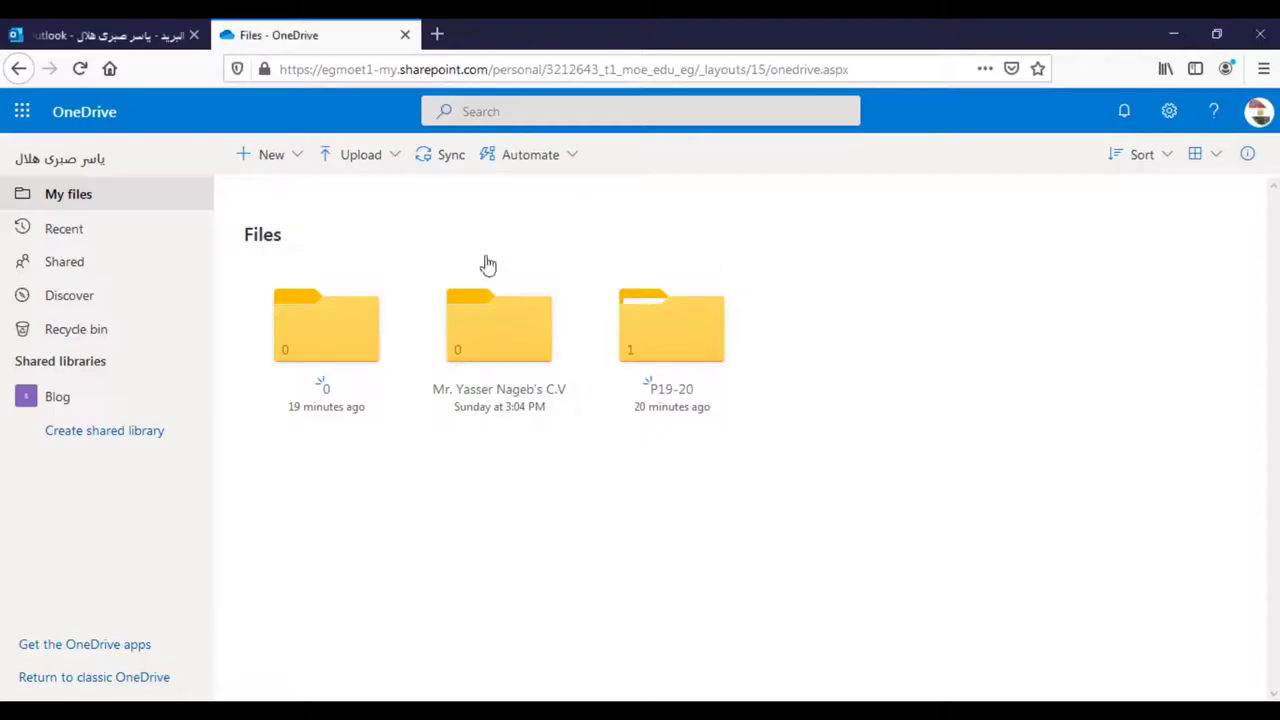
Reload OneDrive so the saved CV copy appears in My files beside the three folders.
click(81, 70)
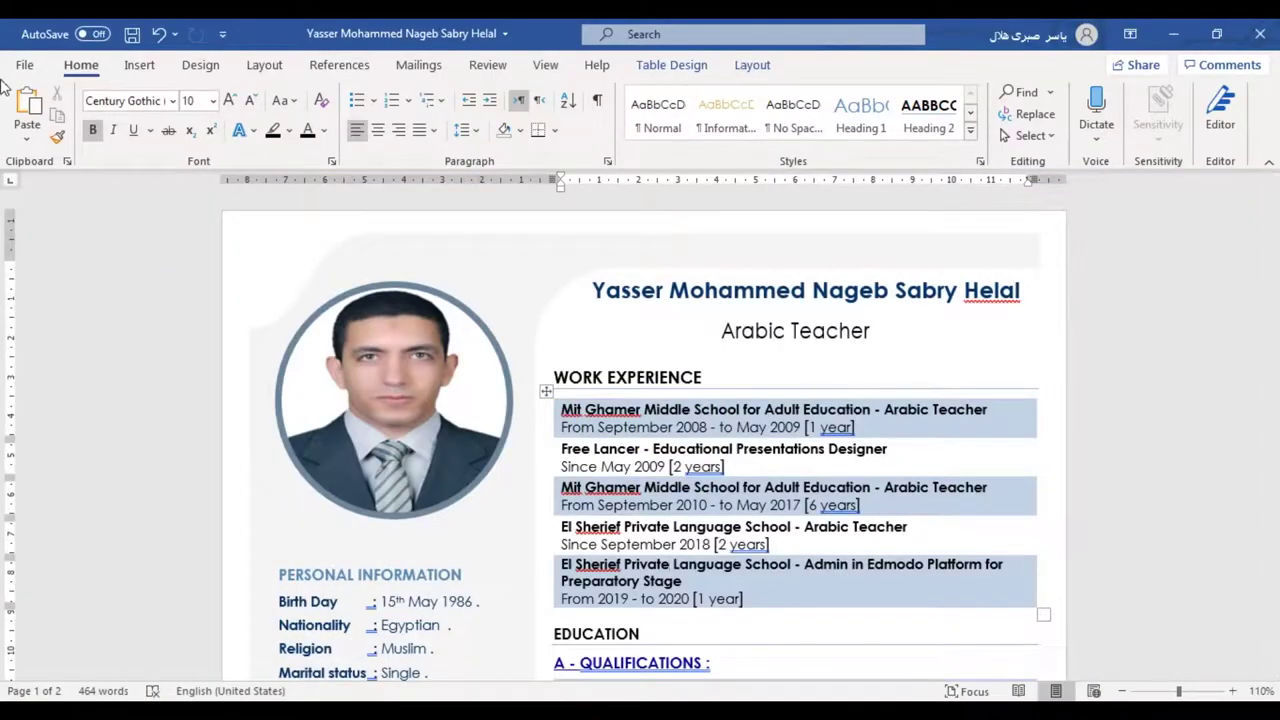
Look over Word's Save As locations, return to the CV, and minimize Word.
click(22, 62)
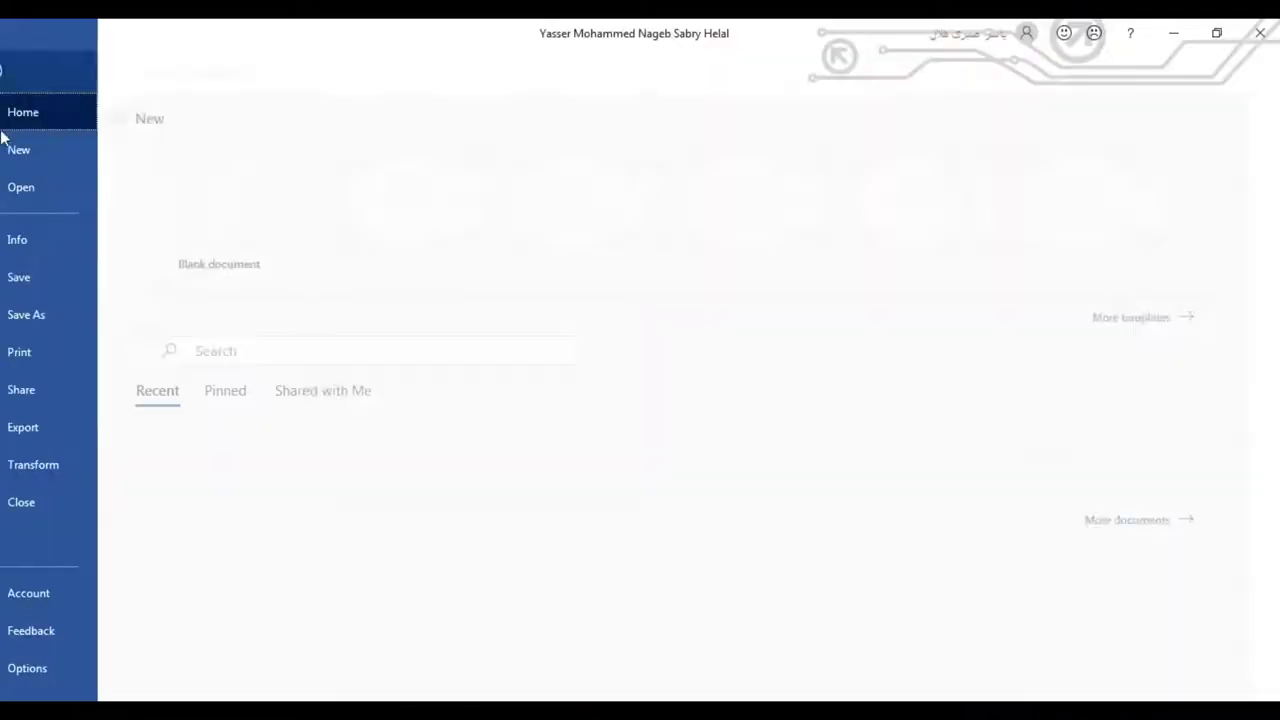
click(66, 314)
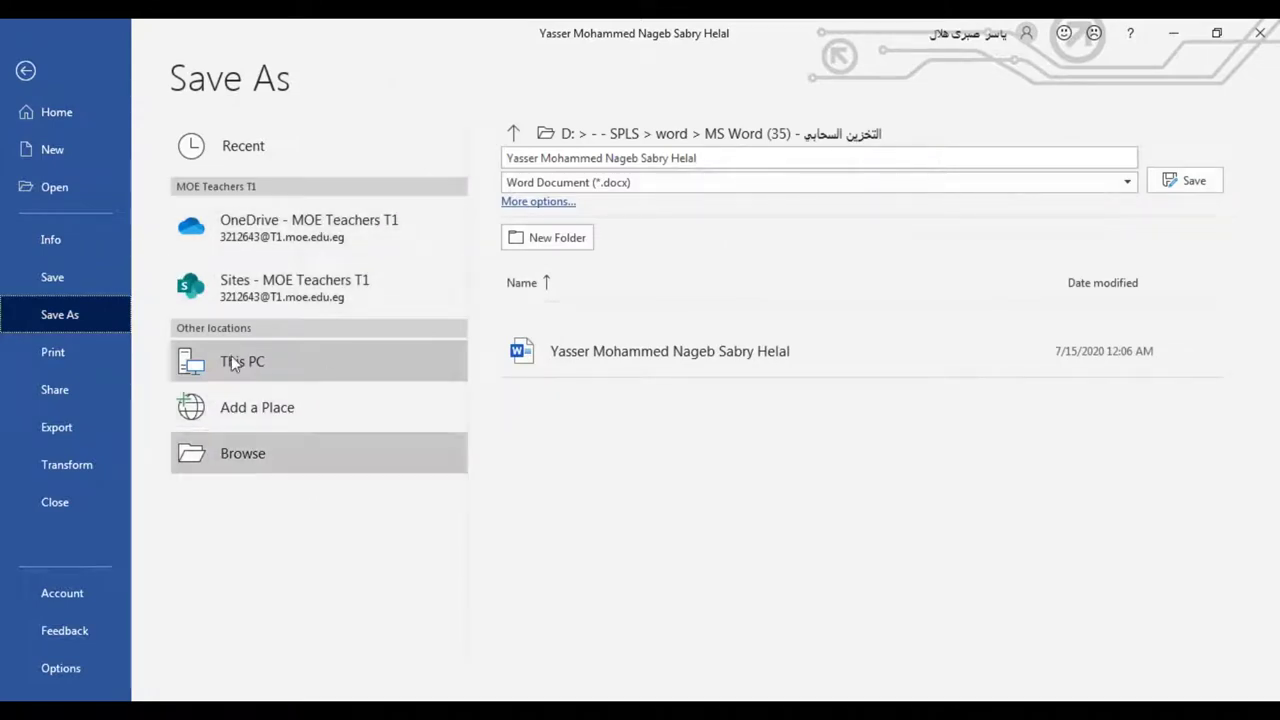
click(25, 71)
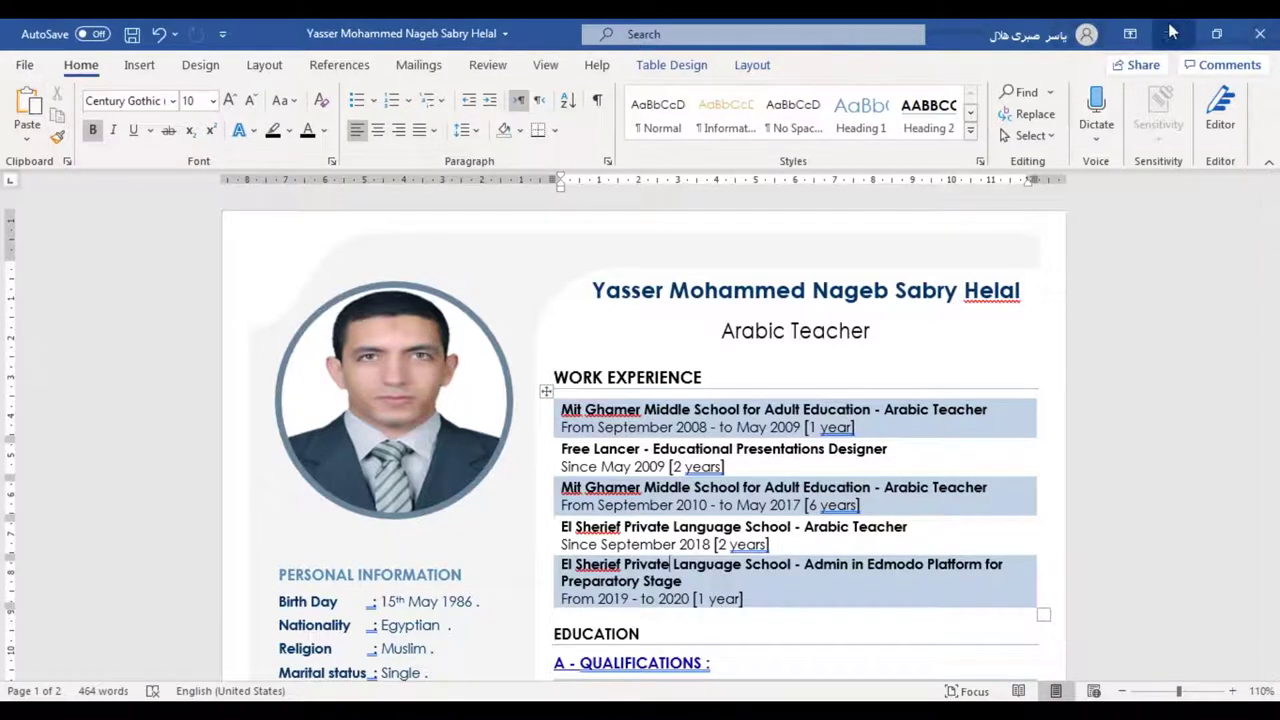
click(1172, 33)
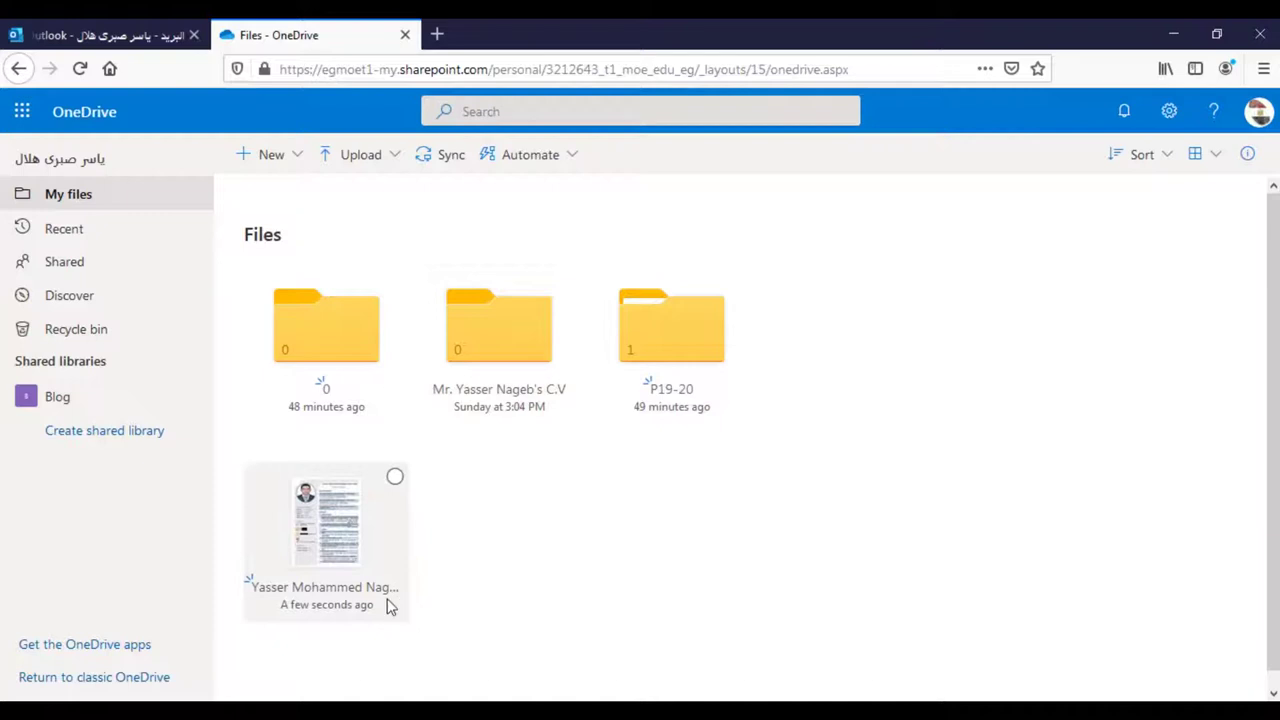
Select the CV tile in OneDrive, then reopen Word's Save As on OneDrive - MOE Teachers T1.
click(395, 476)
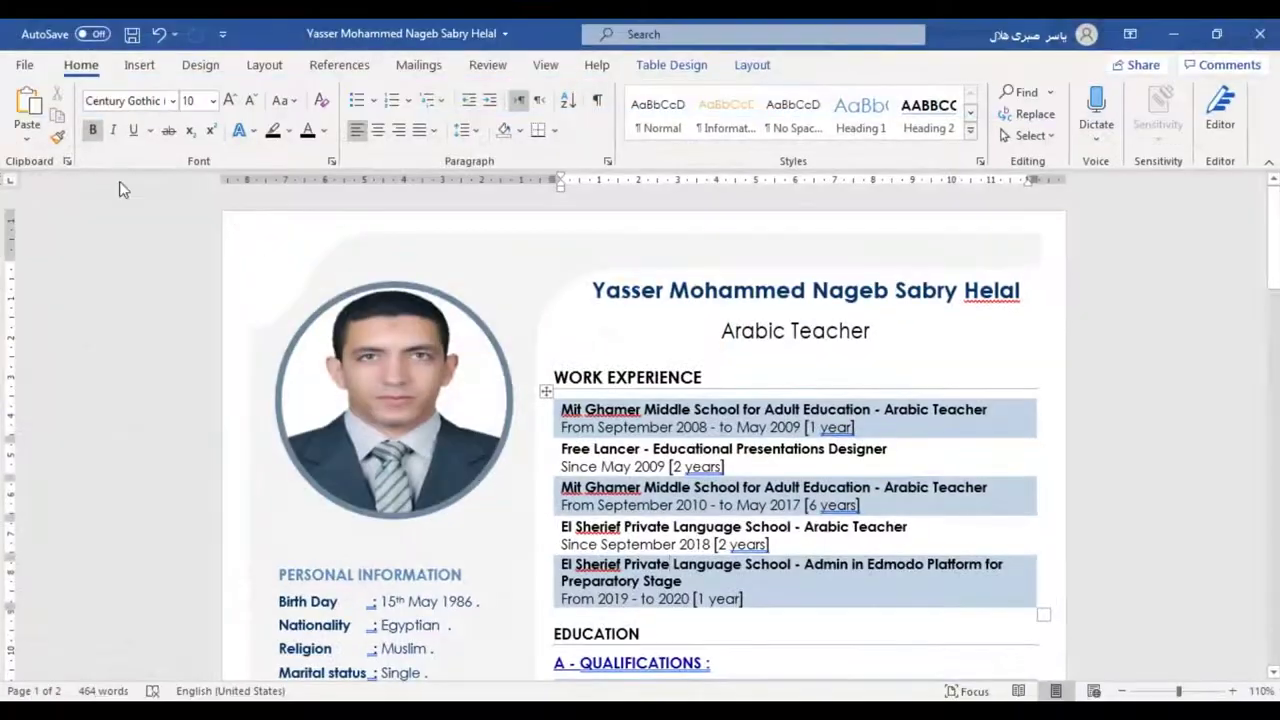
click(18, 64)
click(59, 309)
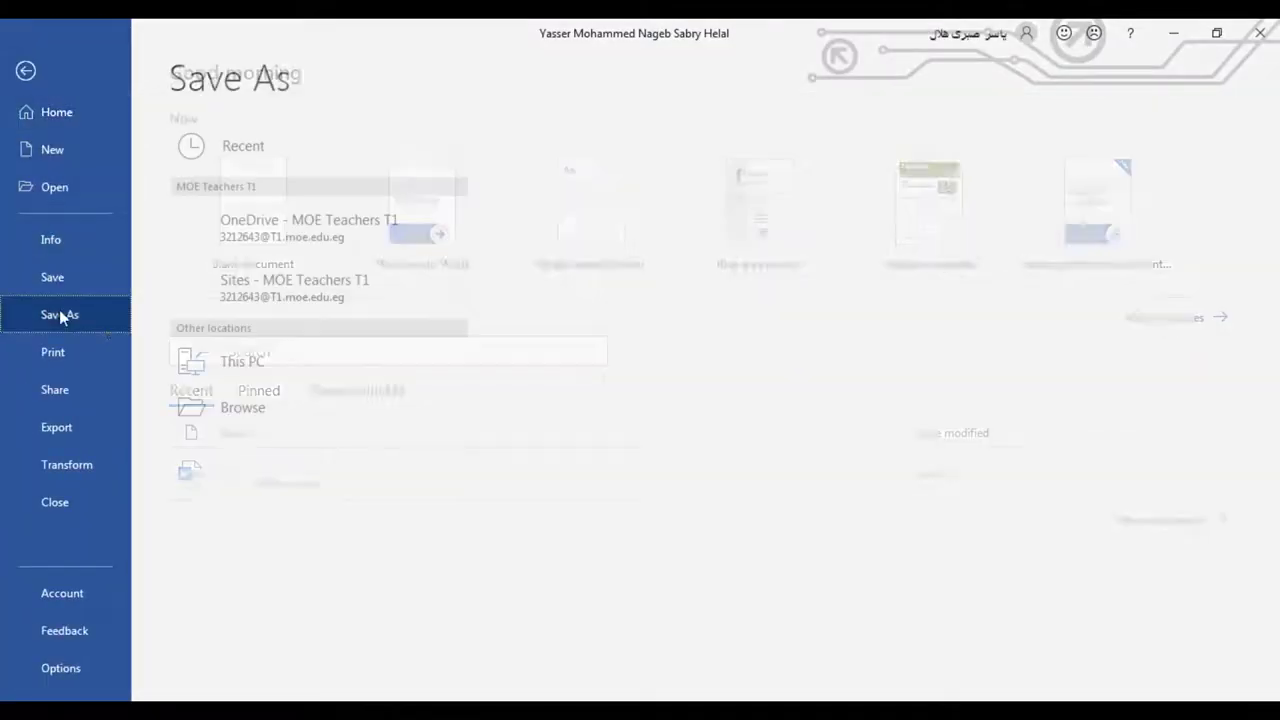
click(347, 245)
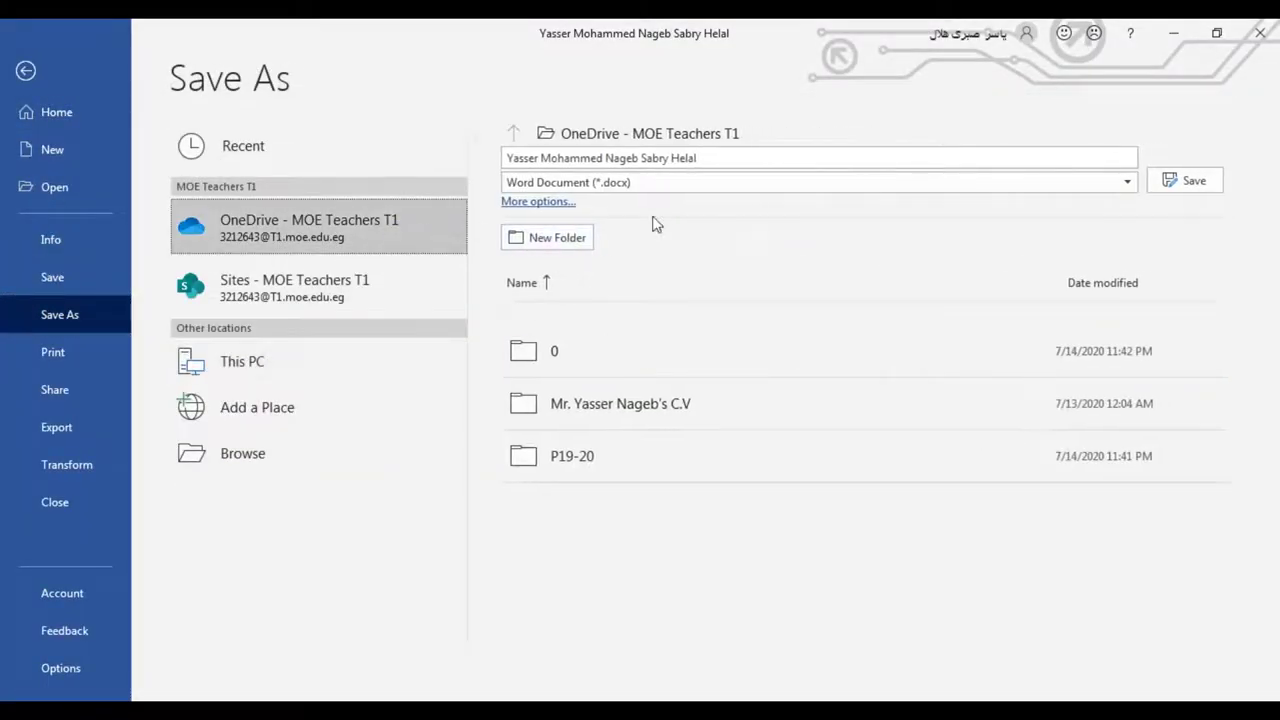
Save the CV as a Word document to MOE OneDrive, refresh Files, and open sharing for it.
click(1206, 182)
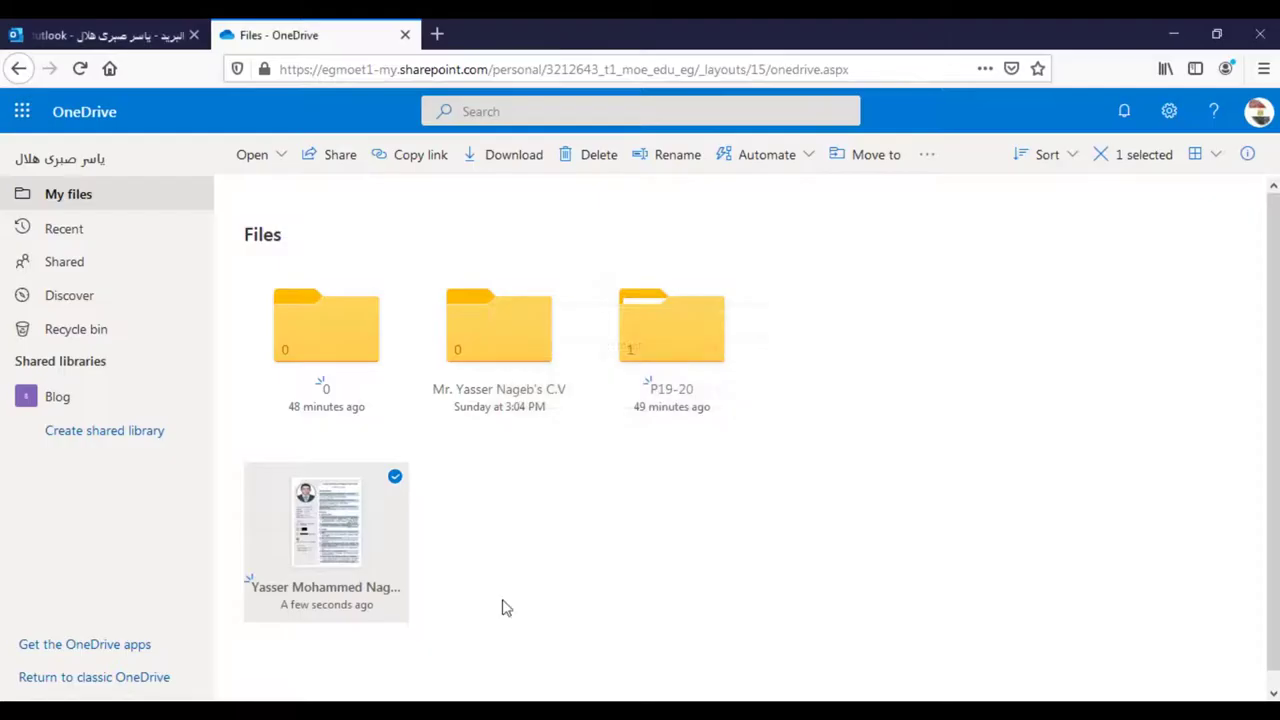
click(650, 557)
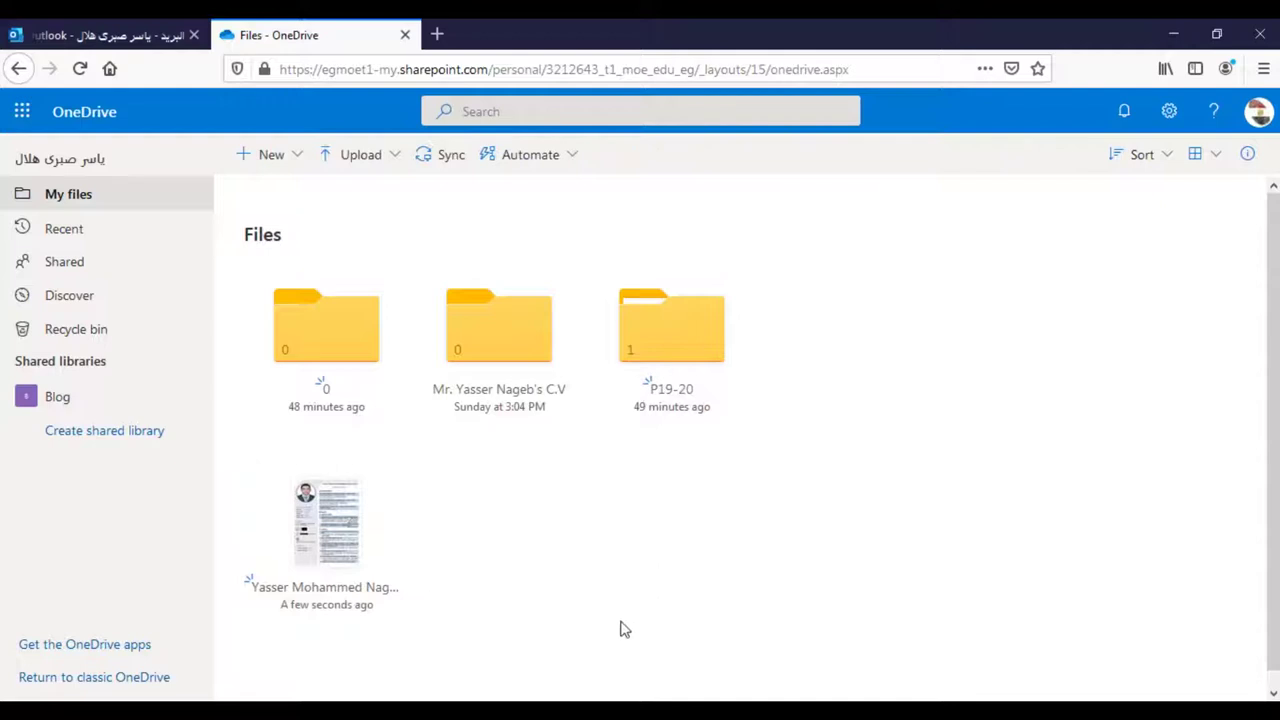
click(78, 68)
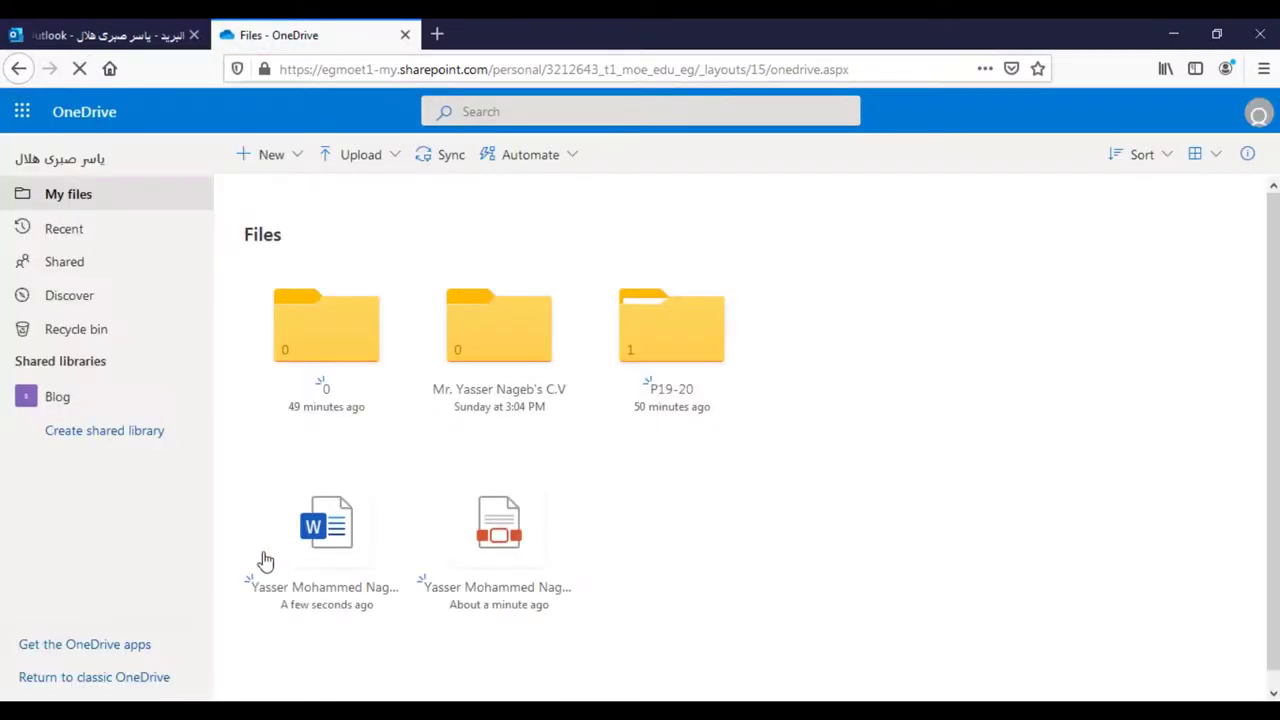
click(396, 478)
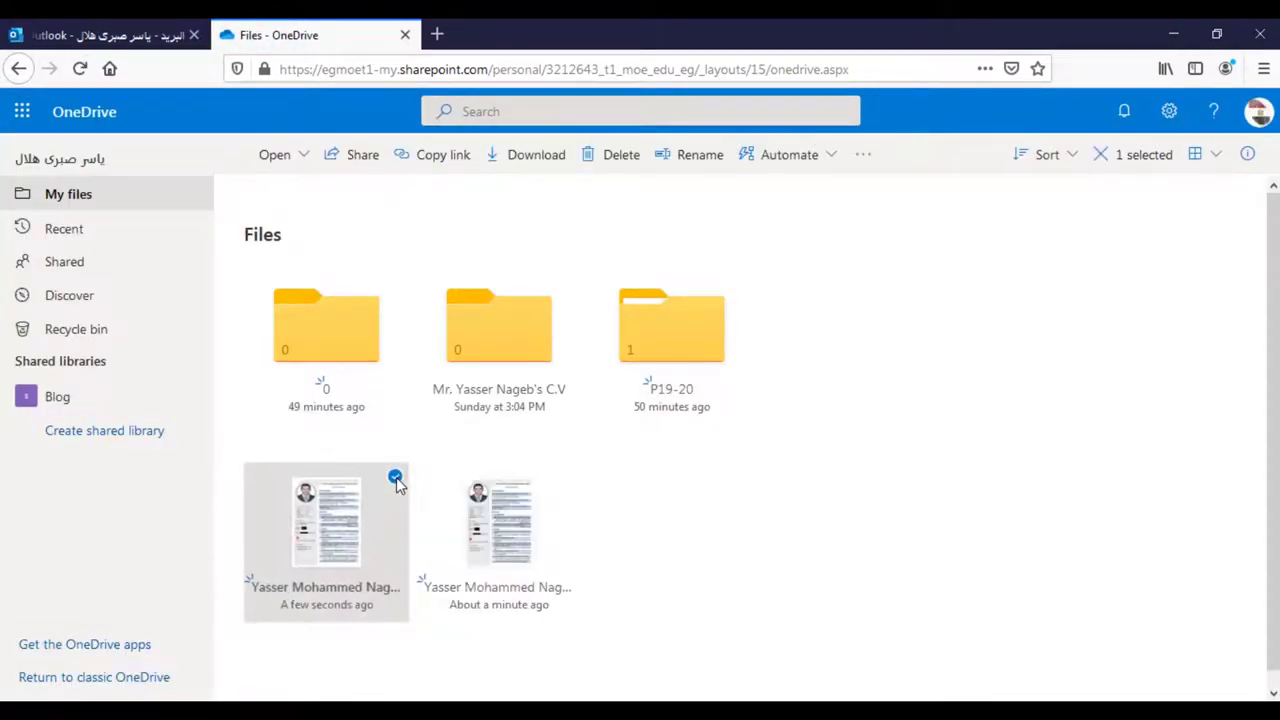
click(336, 157)
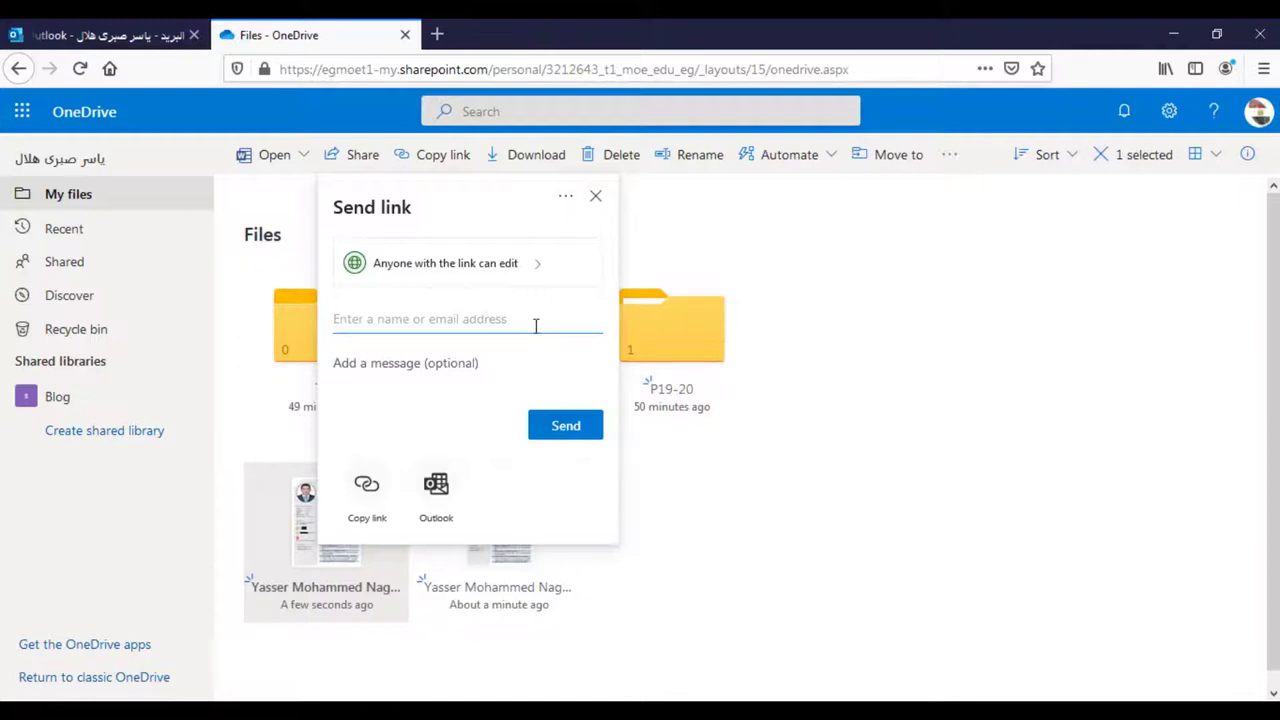
Try the share link's editing and audience options, then cancel and close the Send link dialog.
click(381, 318)
click(540, 274)
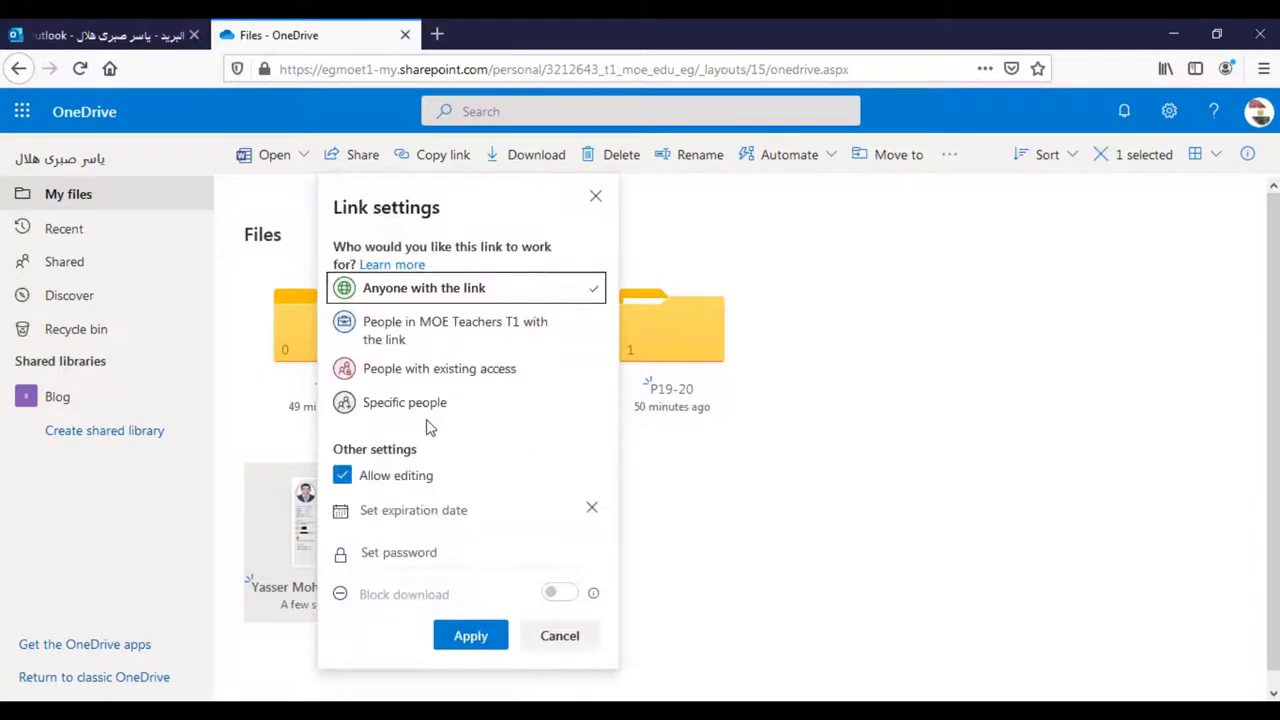
click(400, 485)
click(383, 485)
click(343, 477)
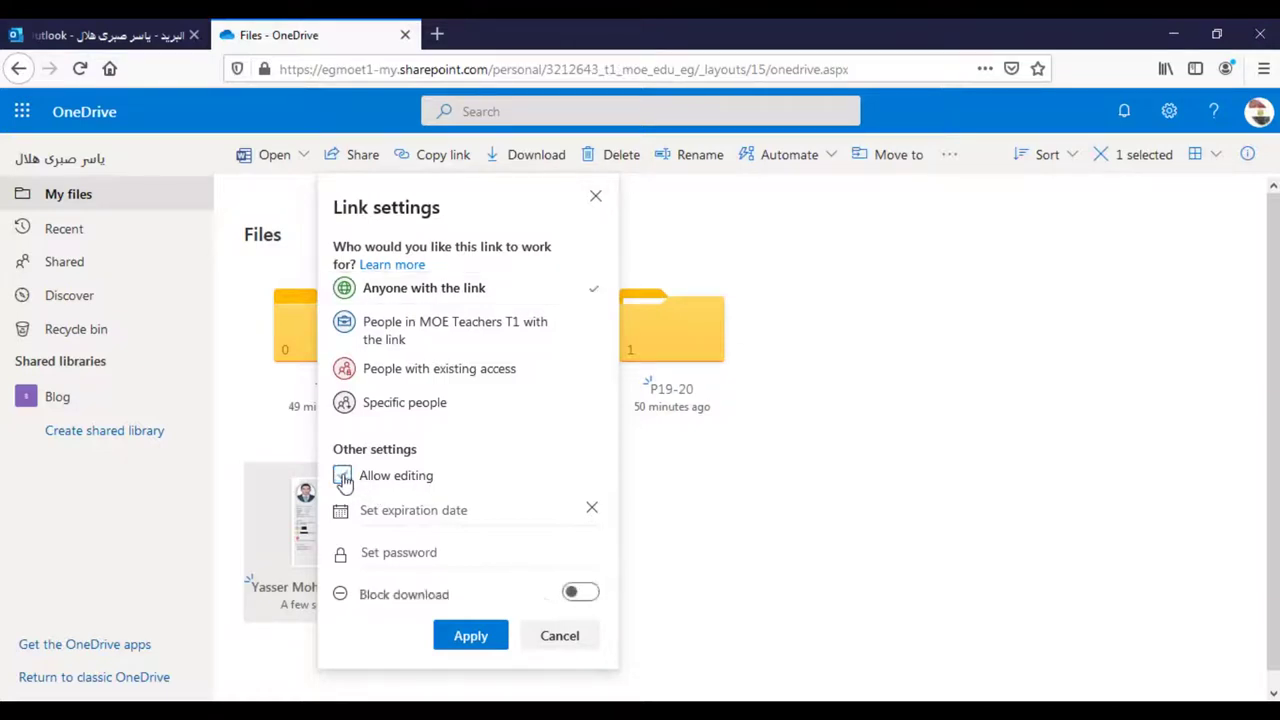
click(415, 480)
click(415, 482)
click(398, 414)
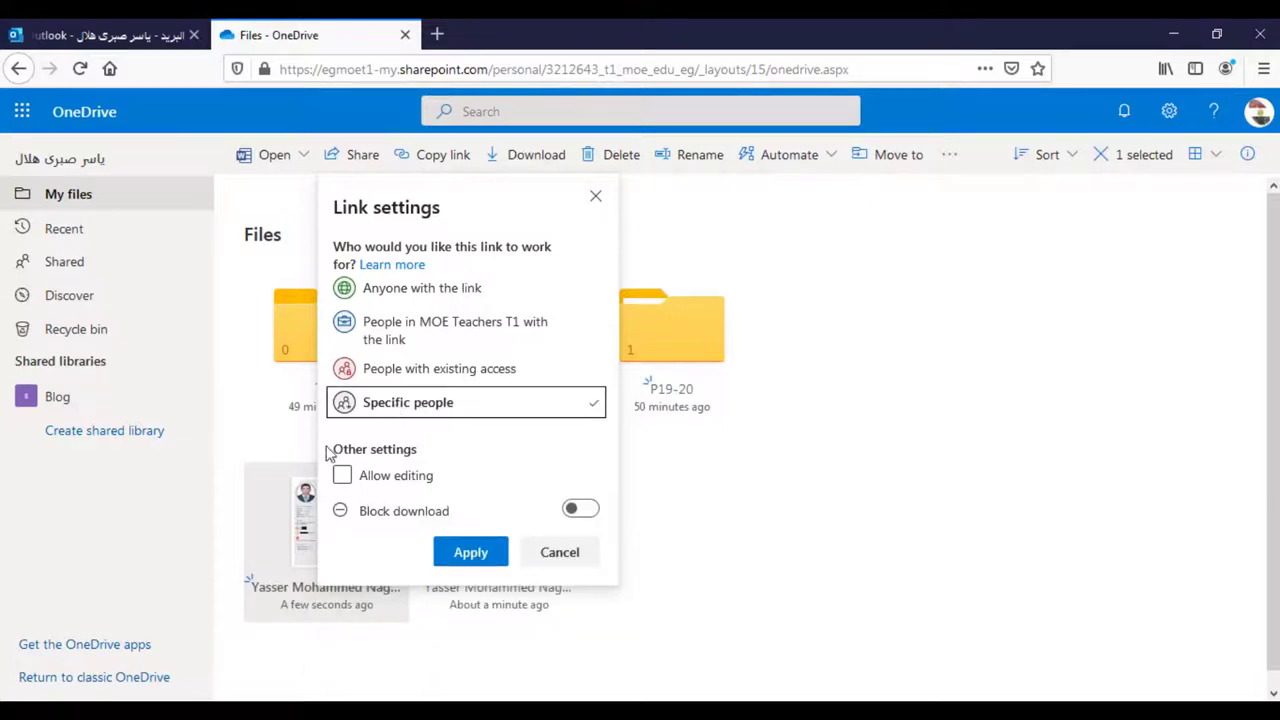
click(399, 295)
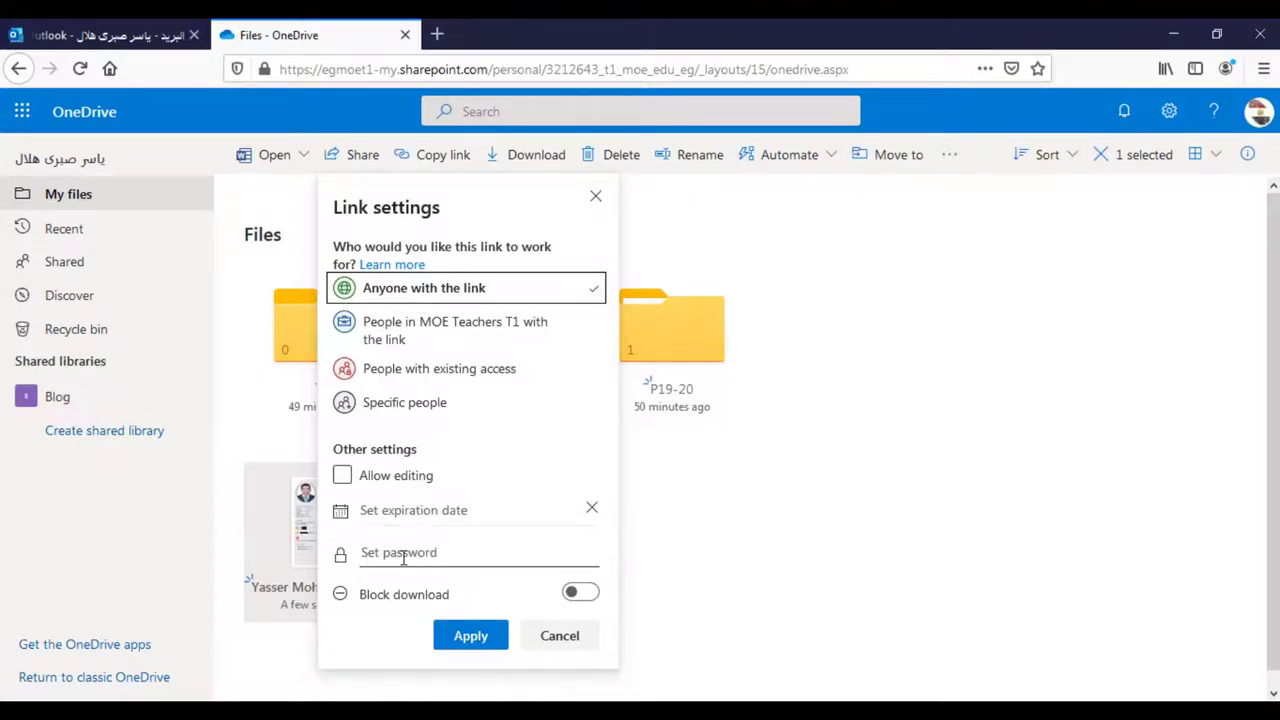
click(560, 644)
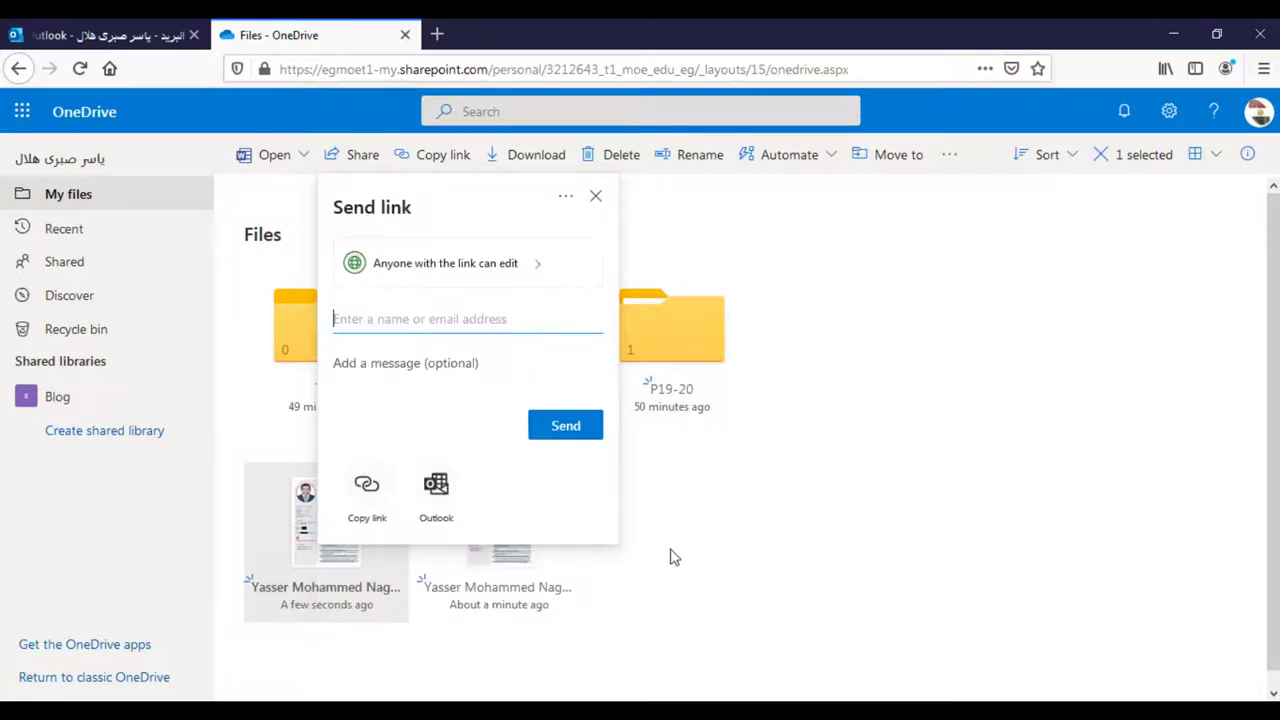
click(659, 326)
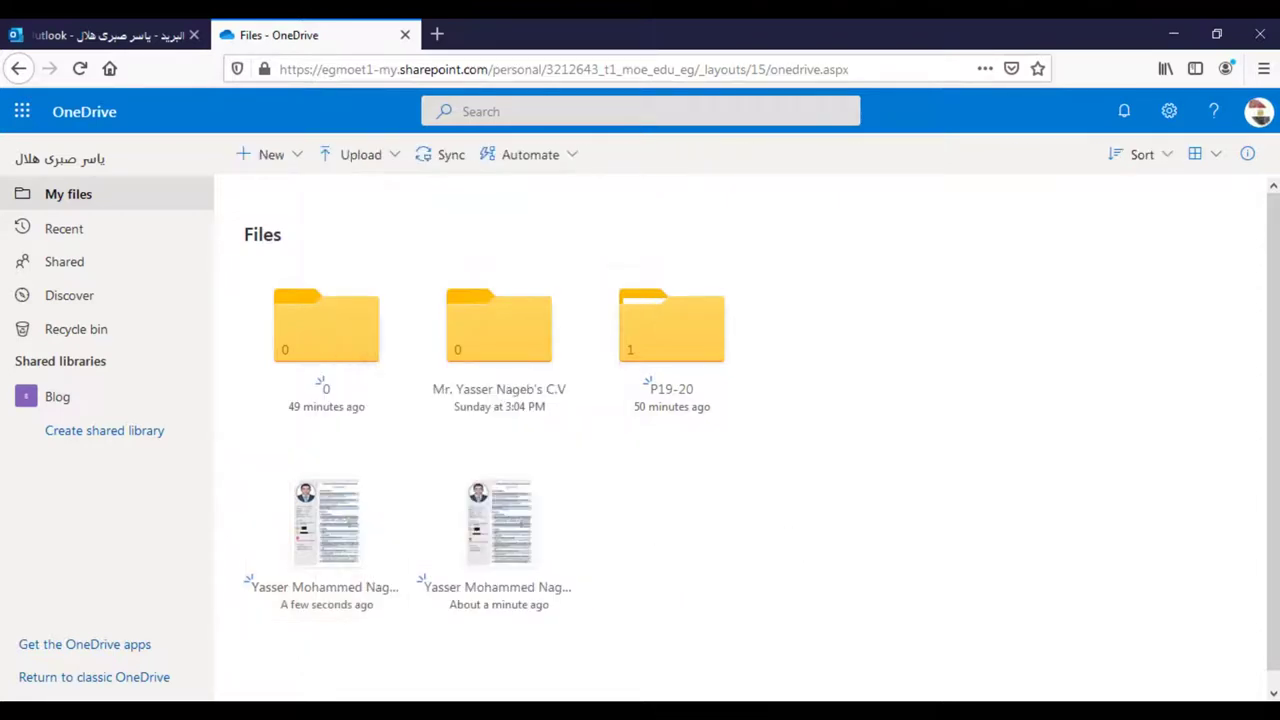
Bring the Word window with the saved CV back to the front using Alt+Tab.
mouse_move(660, 640)
key(alt+Tab)
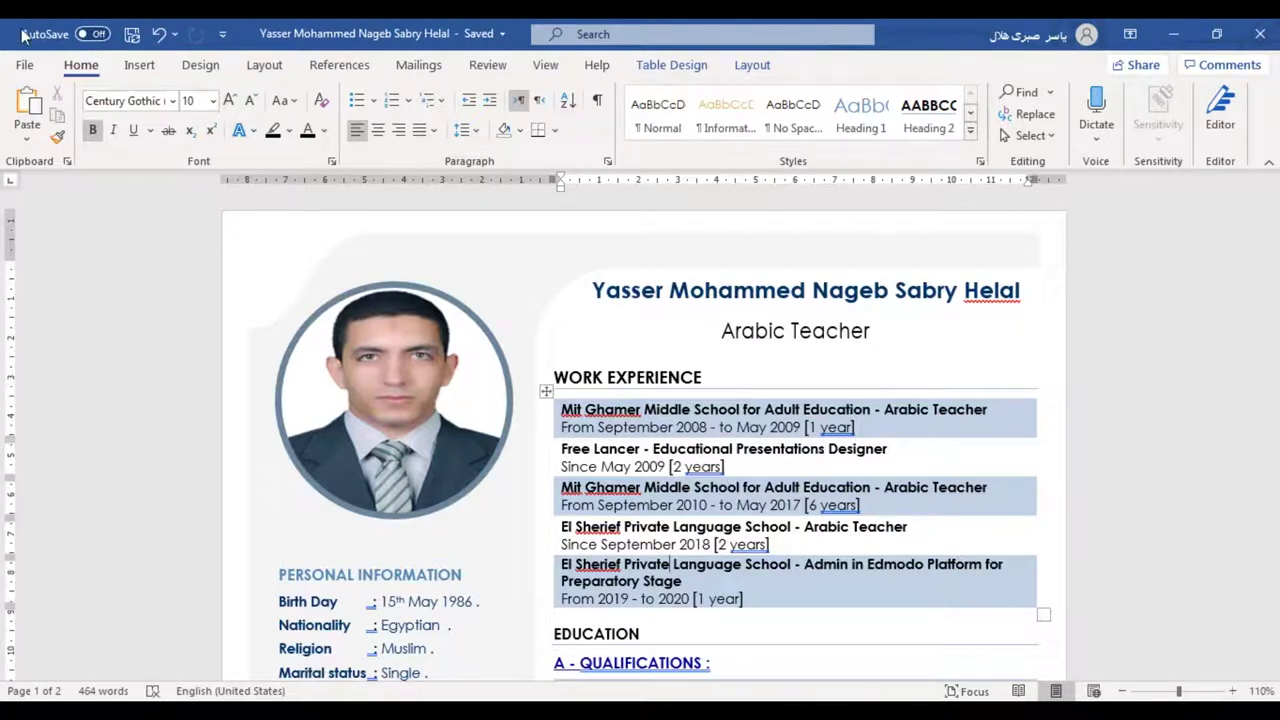
Switch AutoSave on for the CV document and bring up the File backstage page.
click(93, 36)
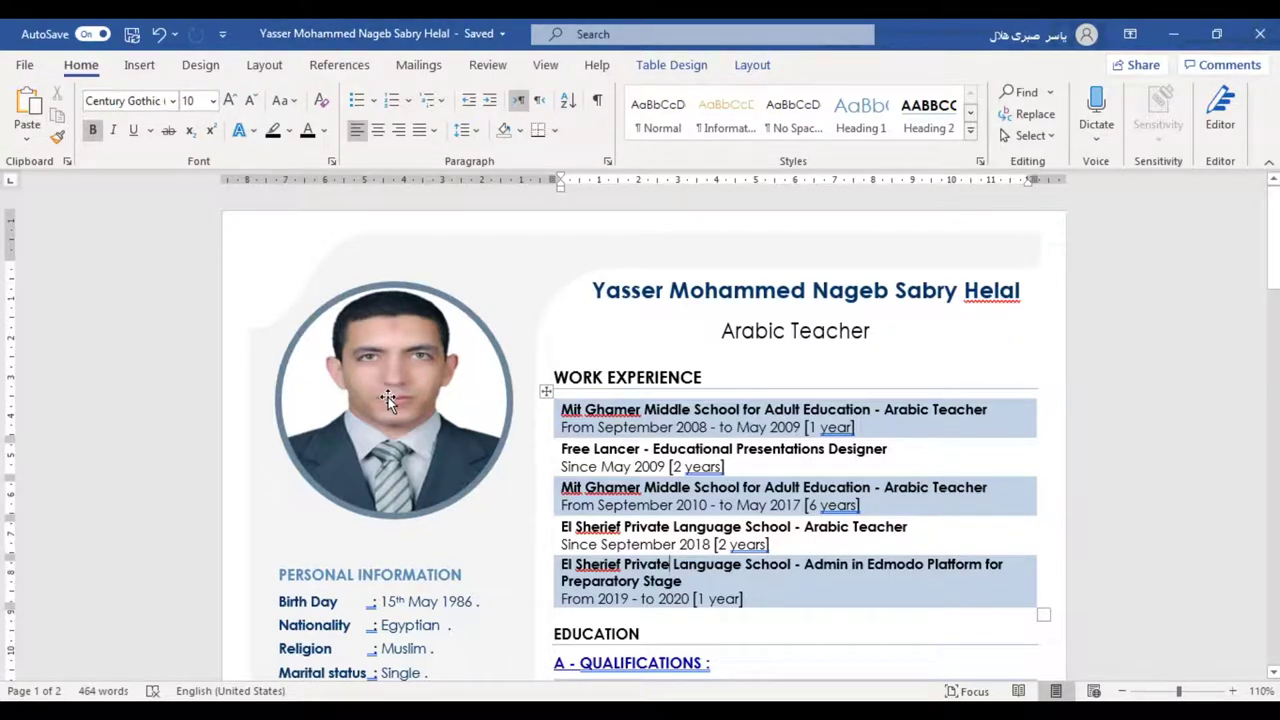
click(94, 36)
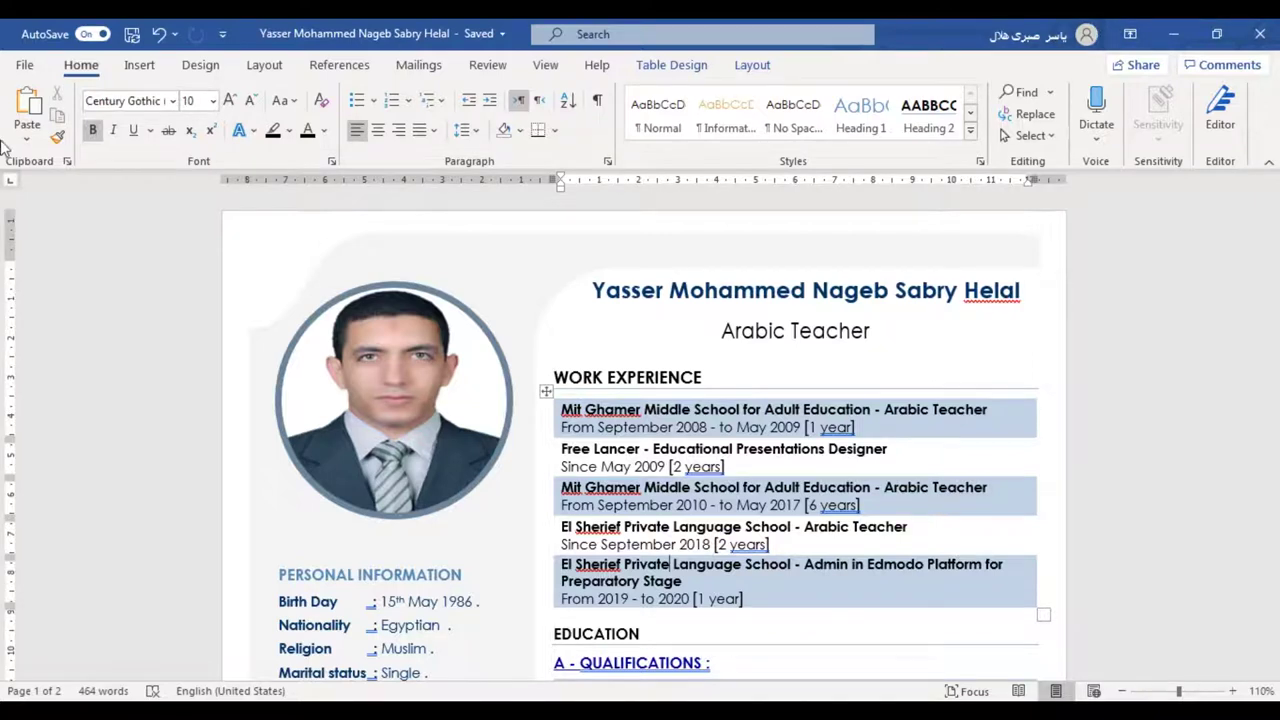
click(22, 68)
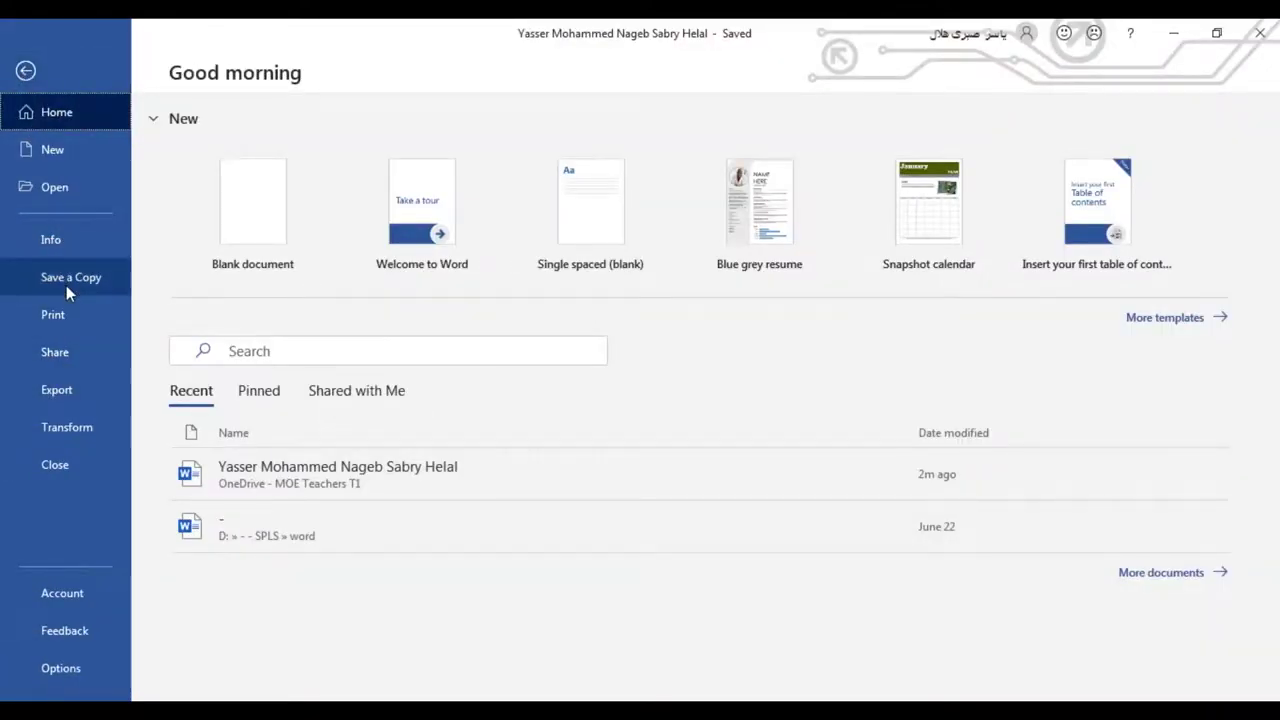
Review the OneDrive - MOE Teachers T1 folders under Save a Copy, then return to the CV.
click(66, 282)
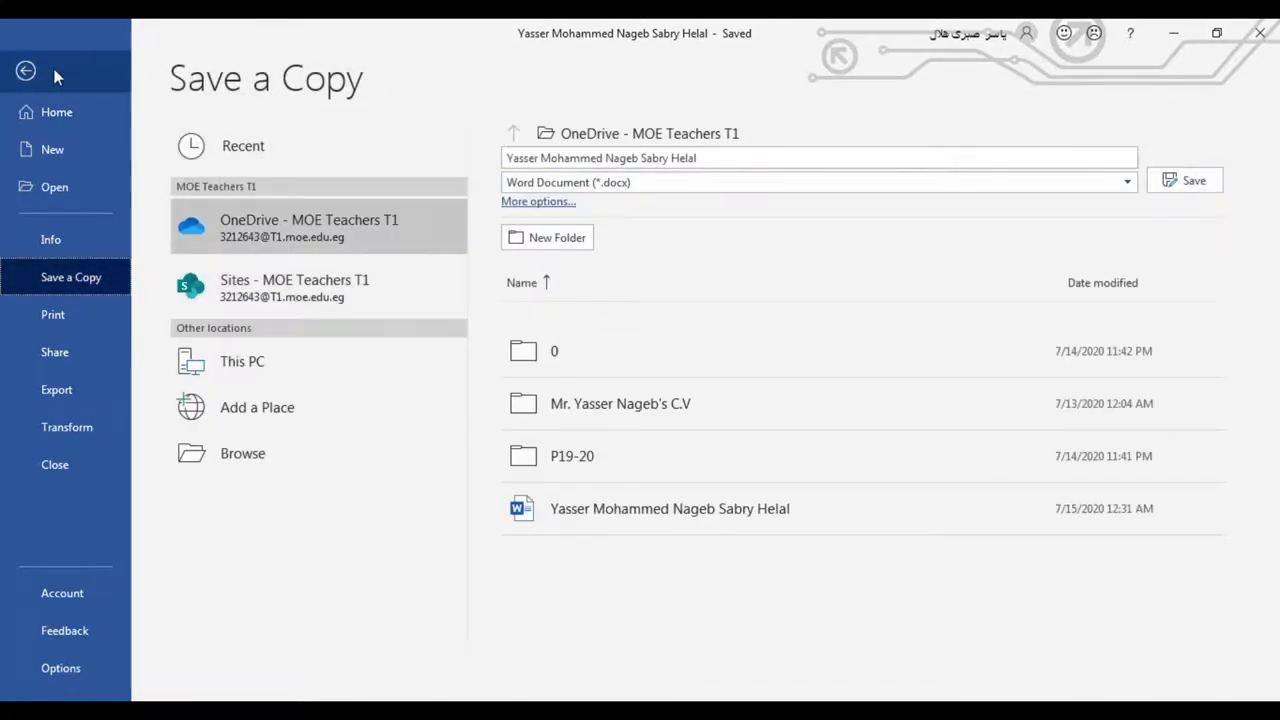
click(24, 74)
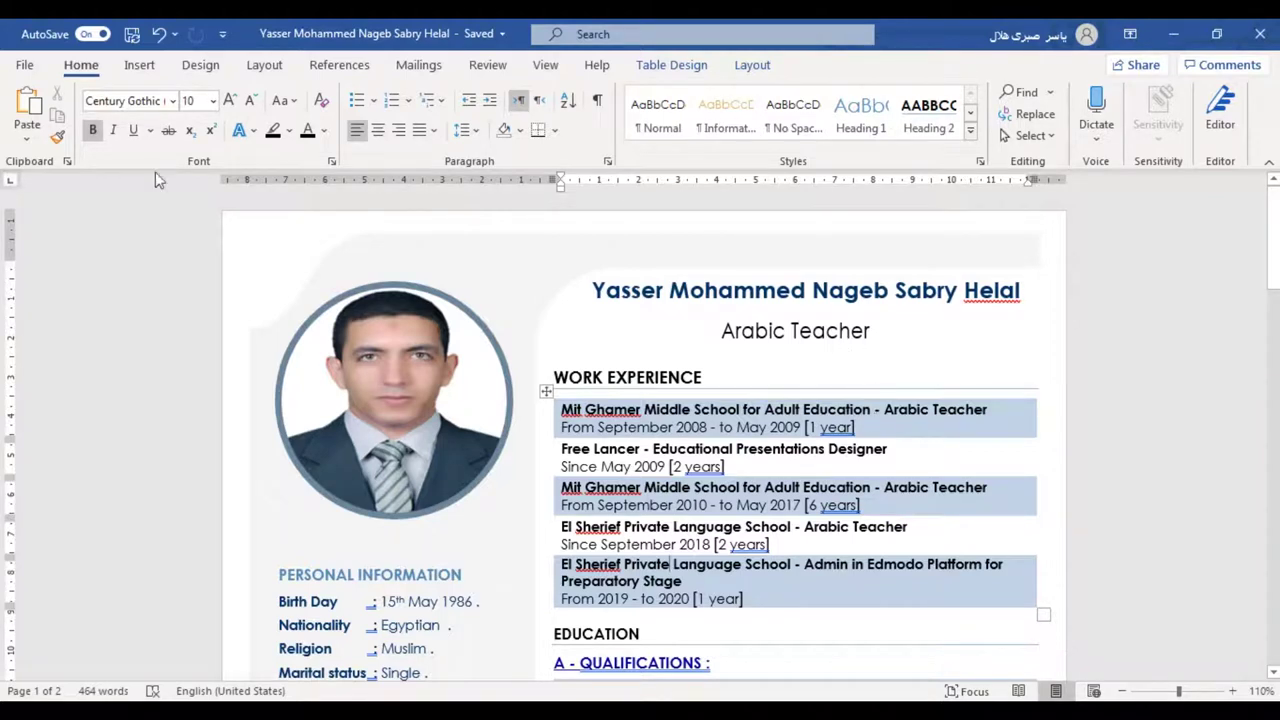
Reopen the File page, leave it, click into the CV's name heading, then return to File.
click(18, 68)
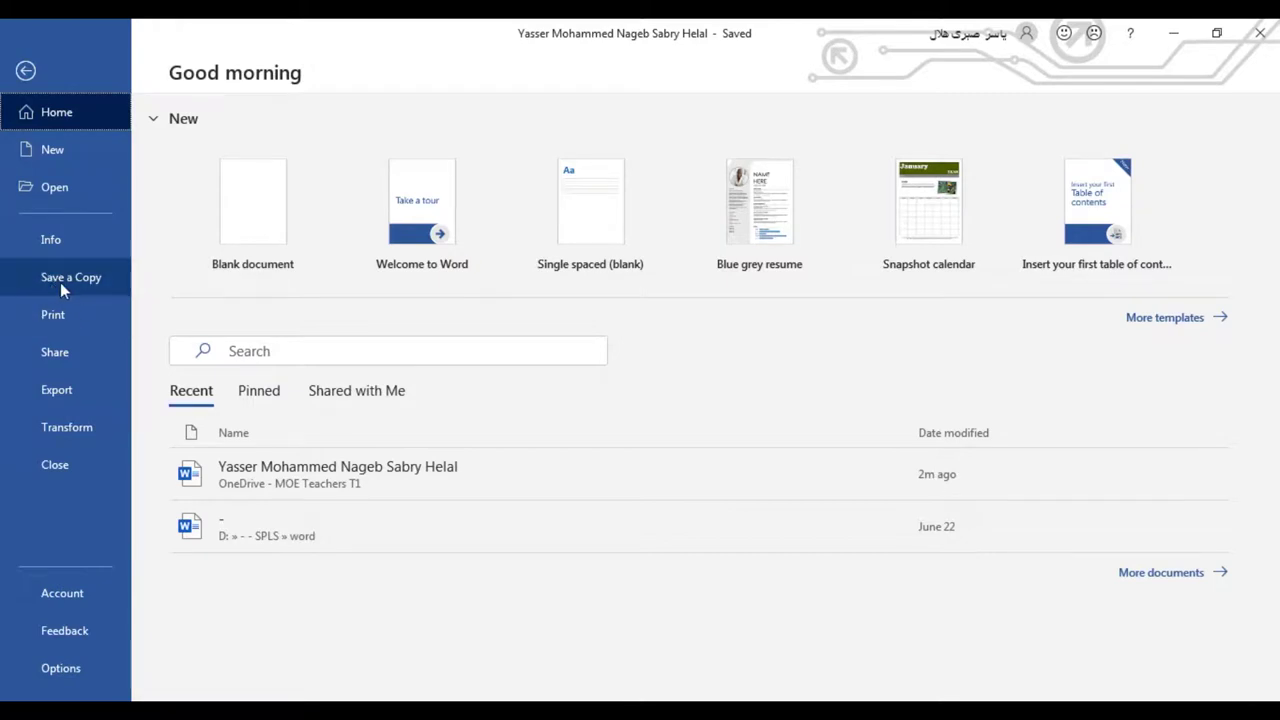
key(Escape)
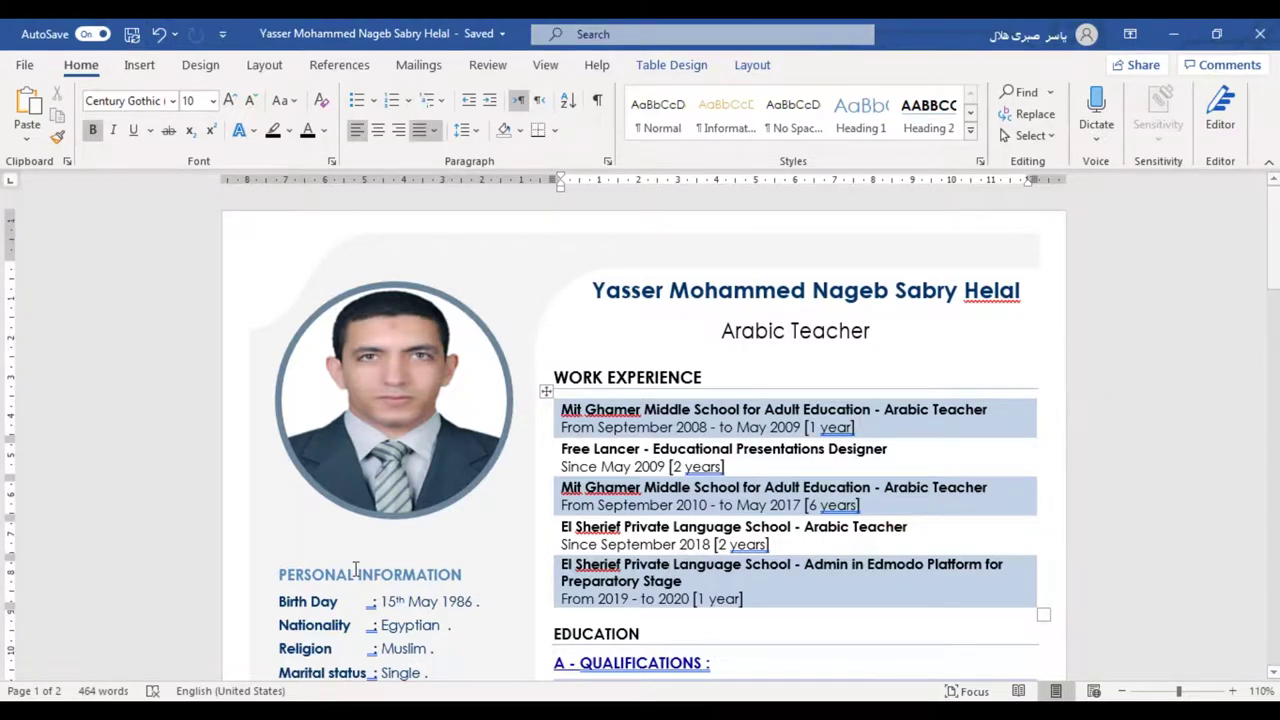
click(664, 290)
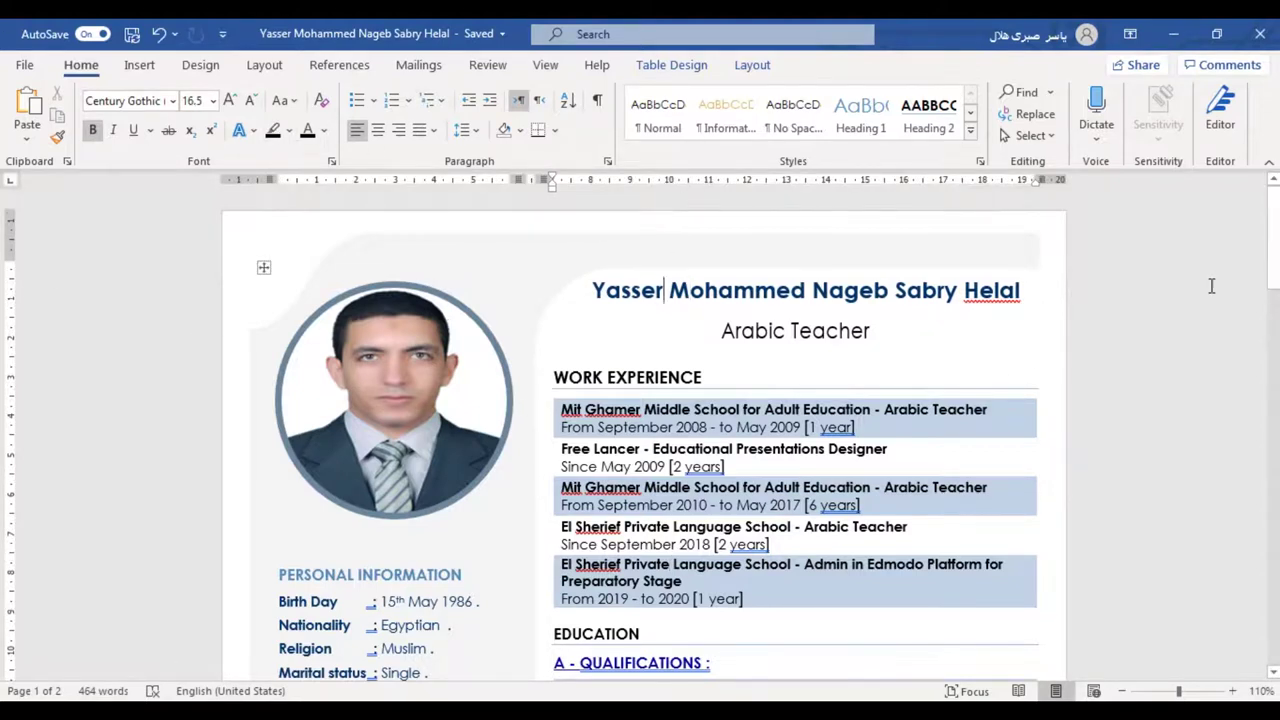
click(18, 66)
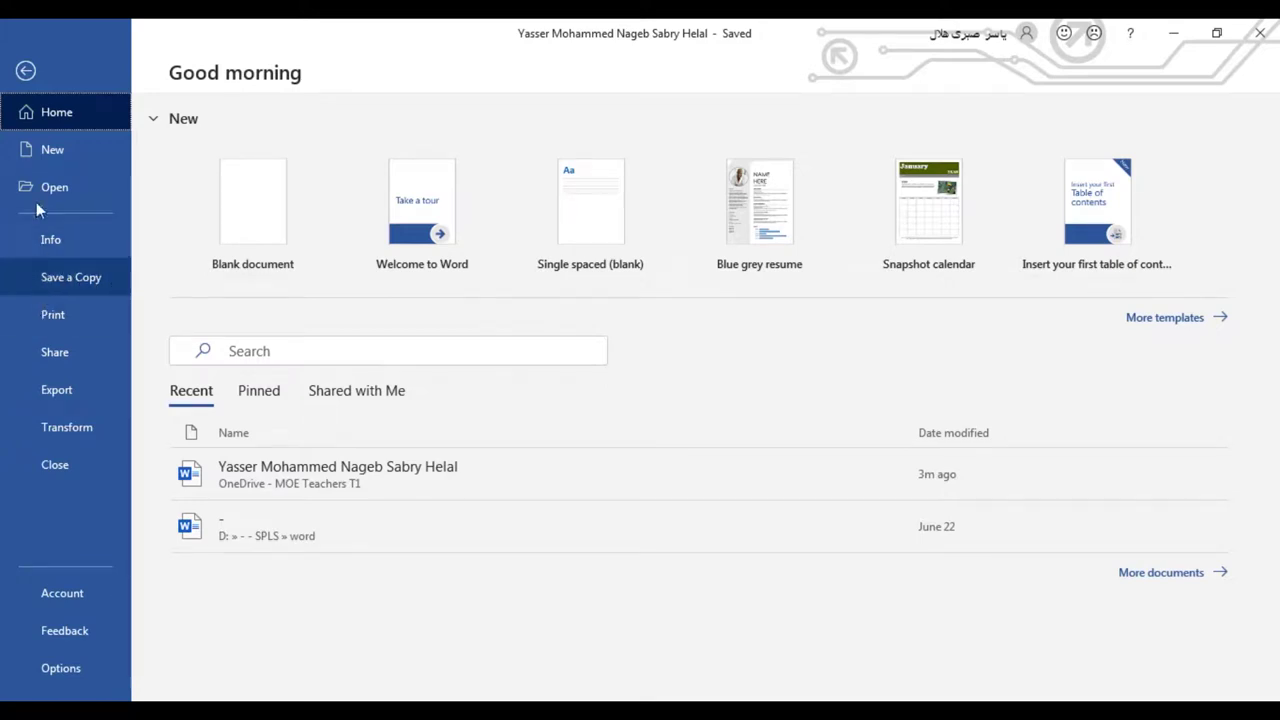
Leave the File backstage page and return to the CV document.
click(25, 72)
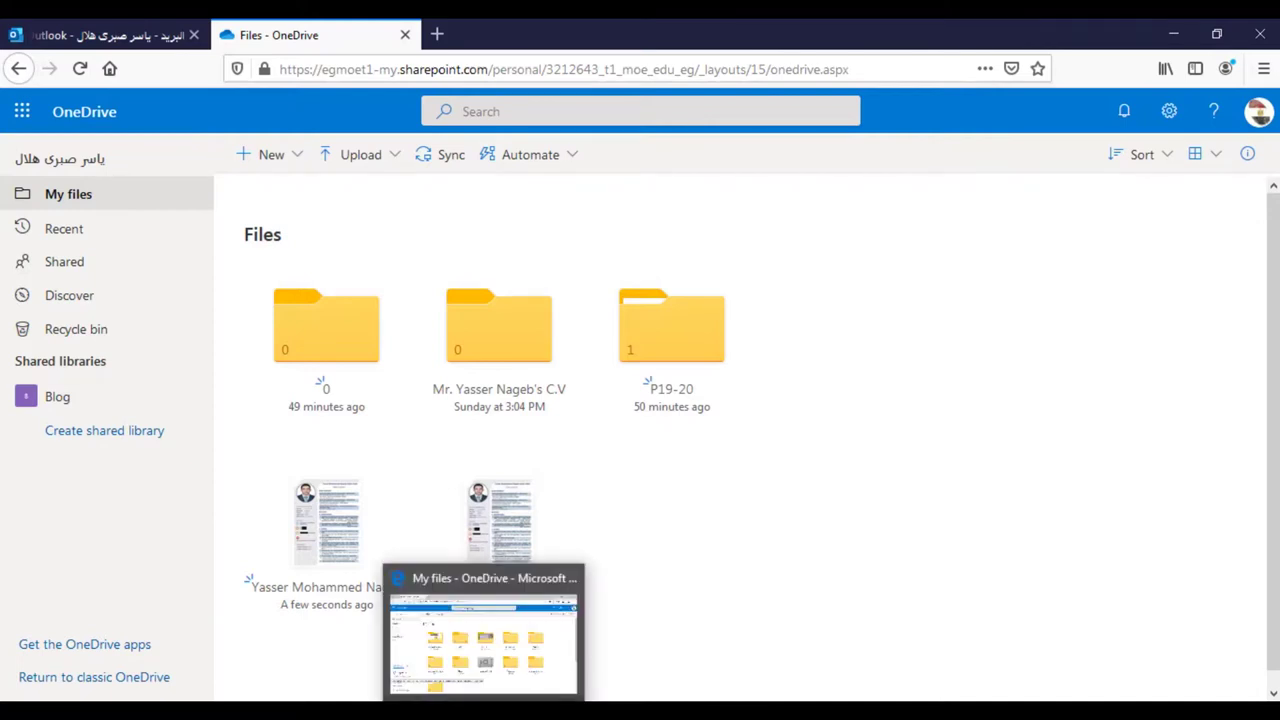
Switch to the Edge window showing the personal OneDrive My files page.
click(505, 660)
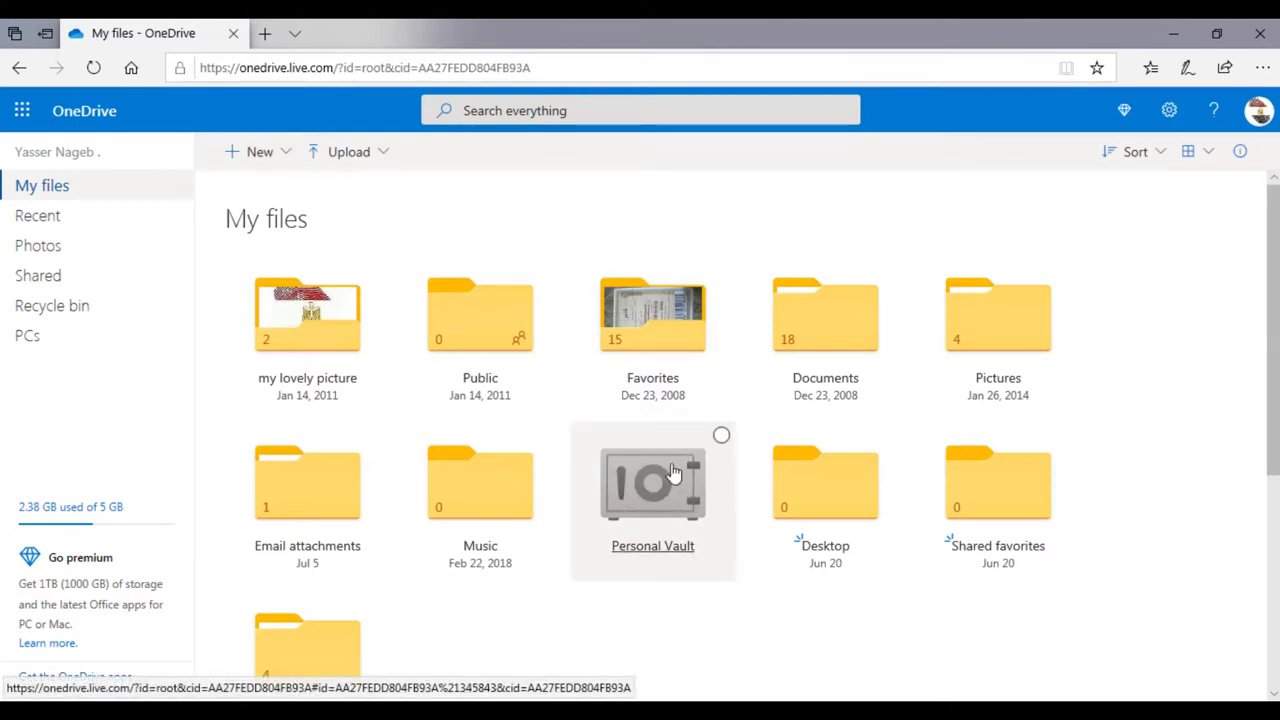
Minimize the Edge window holding the personal OneDrive My files page.
click(1170, 35)
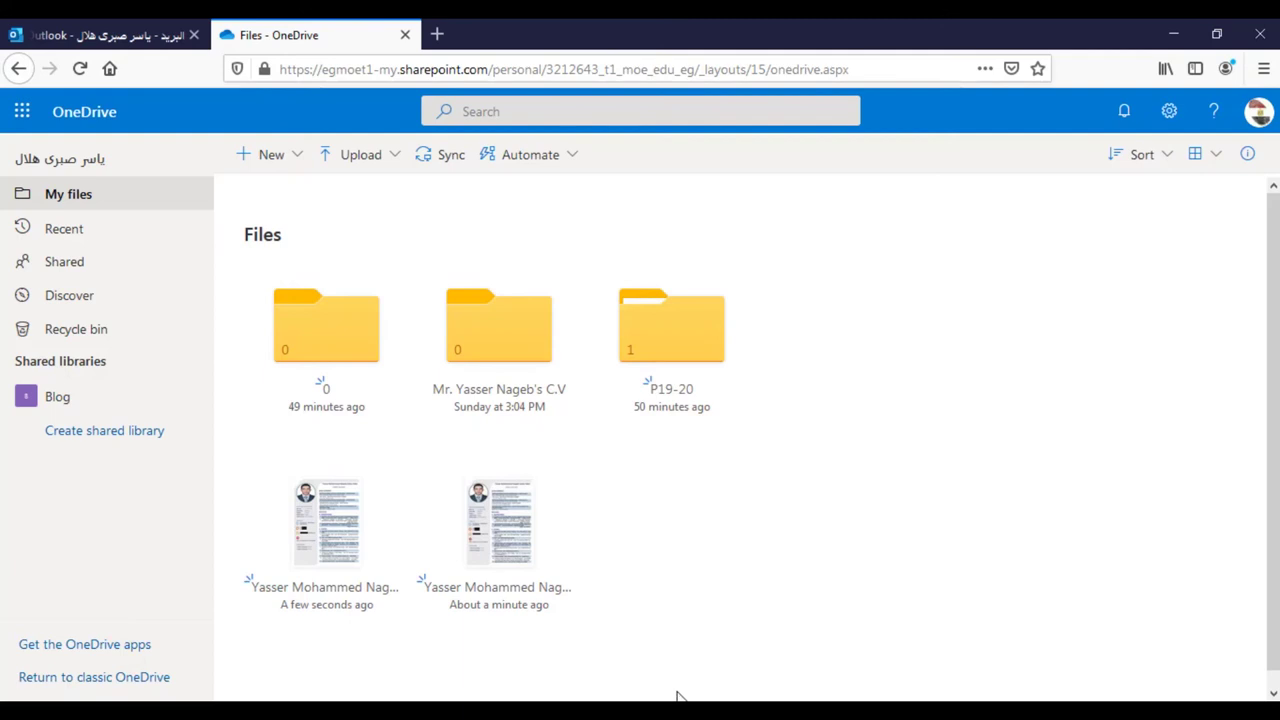
mouse_move(668, 712)
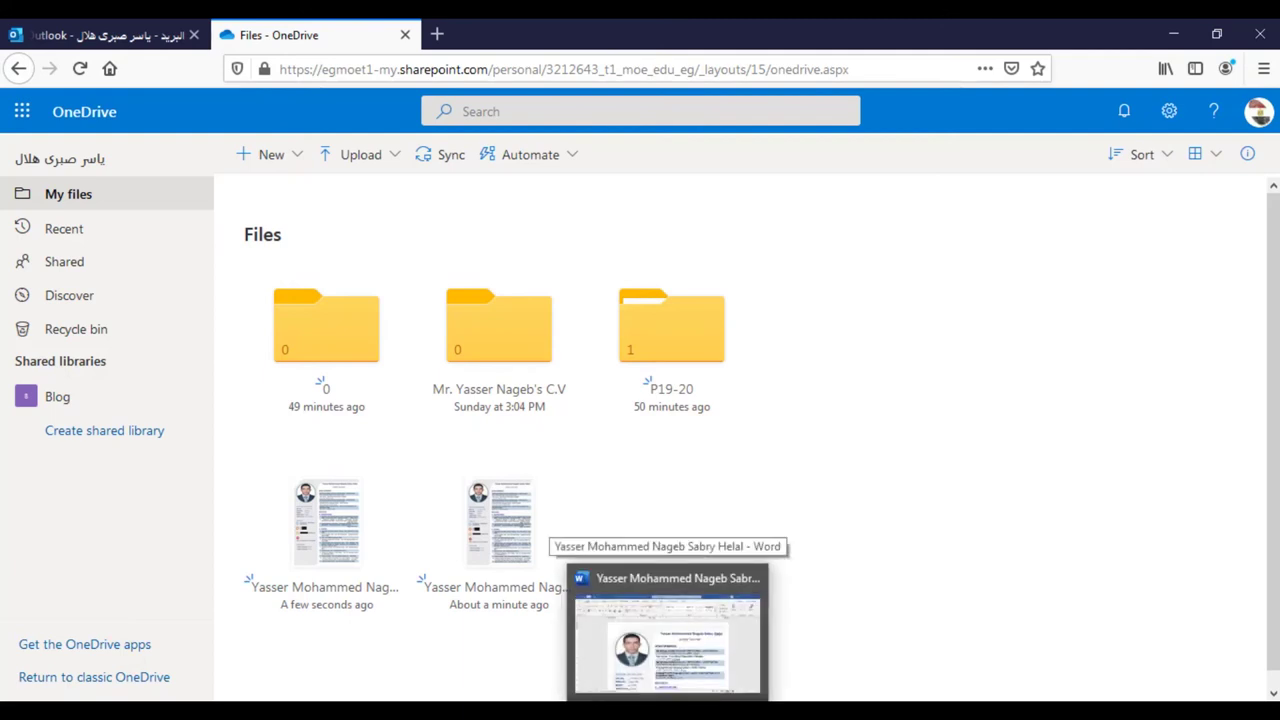